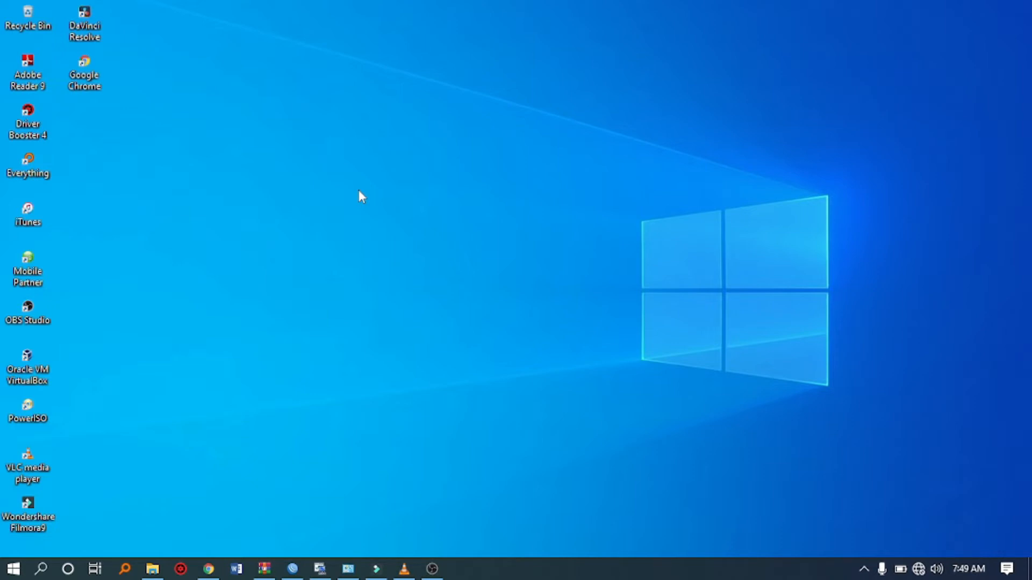
Step: Open Oracle VM VirtualBox and begin a new virtual machine named SERVERTRIXBOX
{"action": "left_click", "coordinate": [42, 370]}
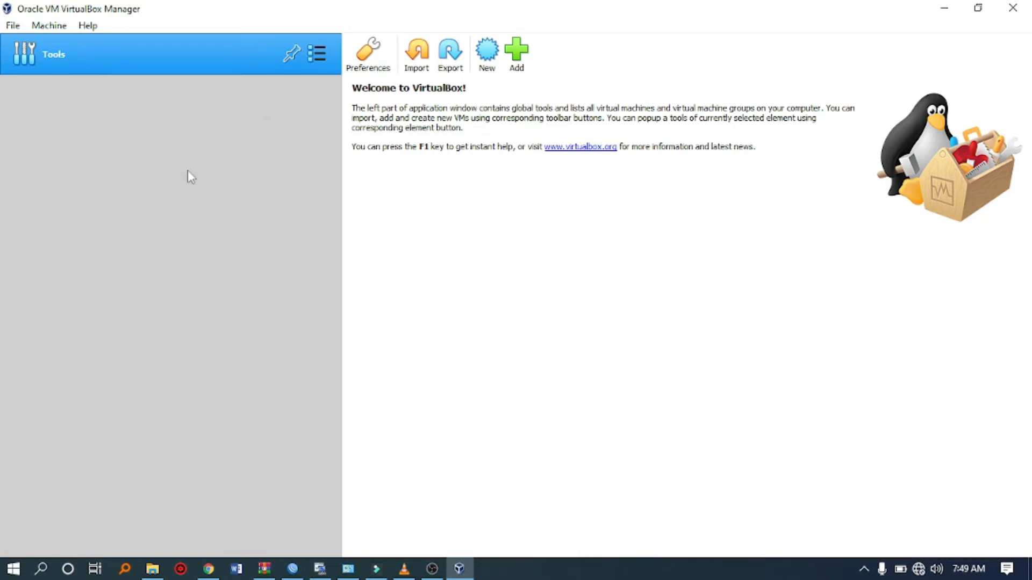
{"action": "left_click", "coordinate": [488, 52]}
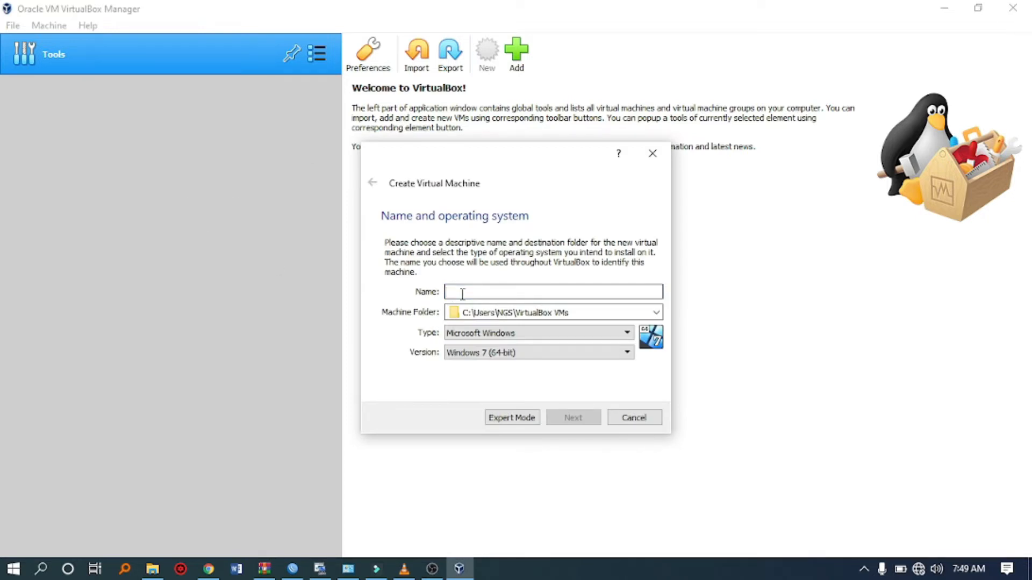
{"action": "type", "text": "SE"}
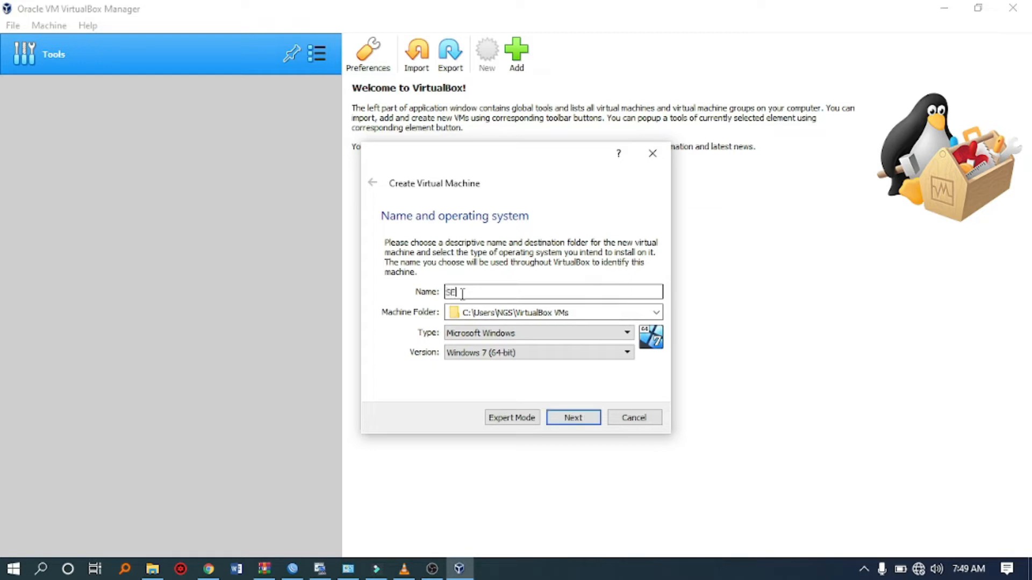
{"action": "type", "text": "RVERTRIXBOX"}
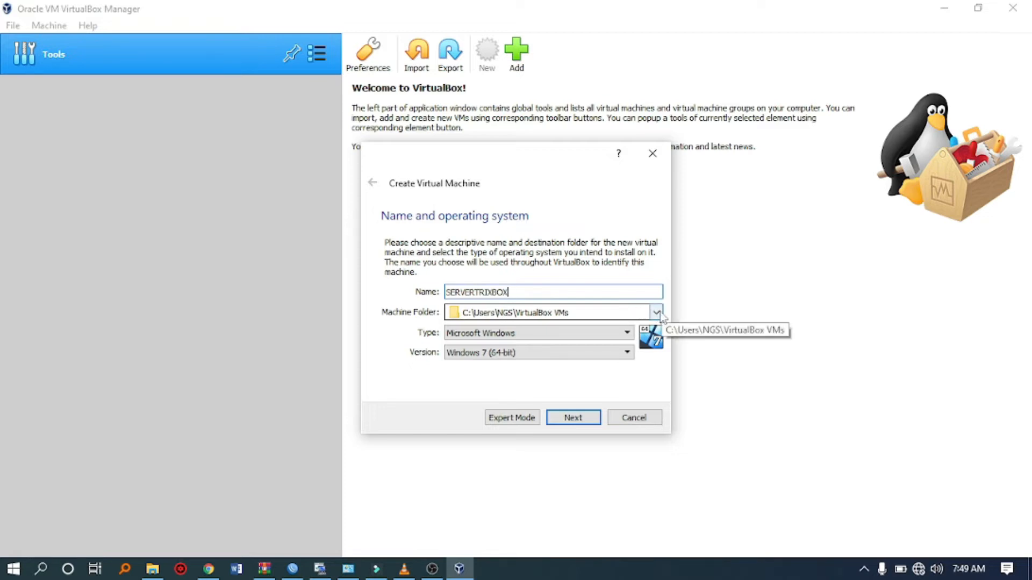
Step: Set the new machine's operating system type to Linux and its version to Debian (64-bit), then continue
{"action": "left_click", "coordinate": [624, 337]}
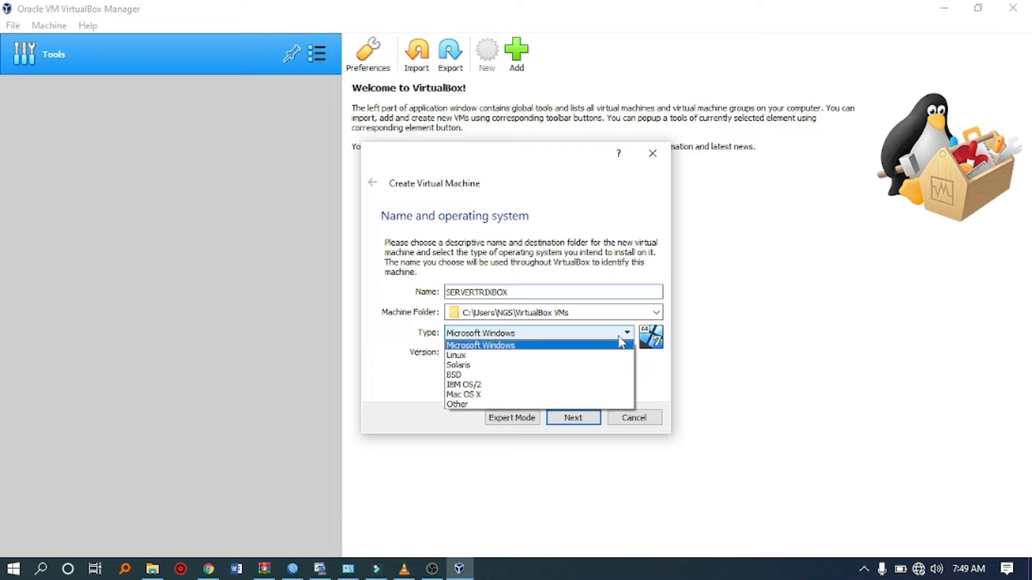
{"action": "left_click", "coordinate": [572, 357]}
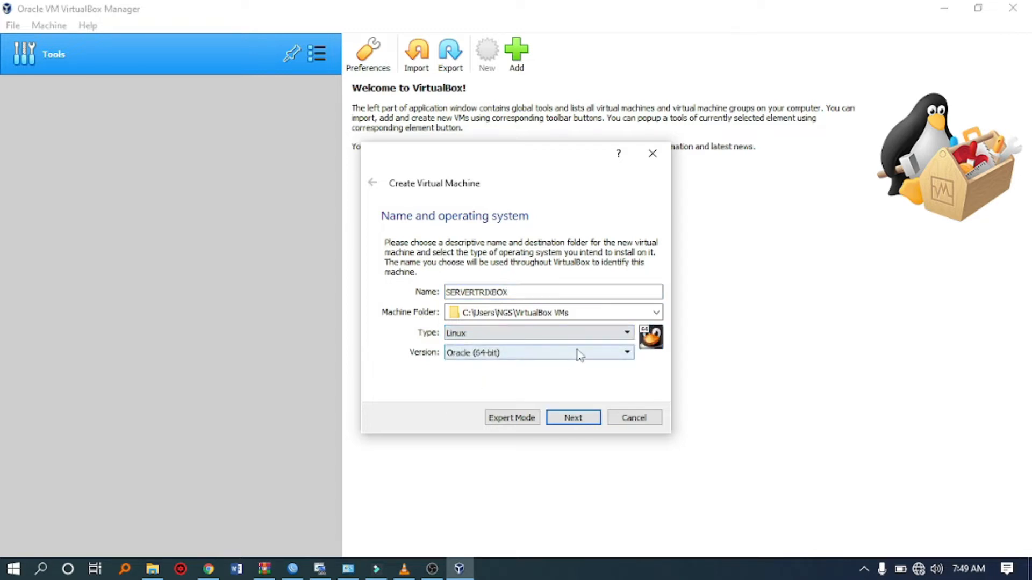
{"action": "left_click", "coordinate": [578, 354]}
{"action": "left_click", "coordinate": [578, 353]}
{"action": "left_click", "coordinate": [579, 353]}
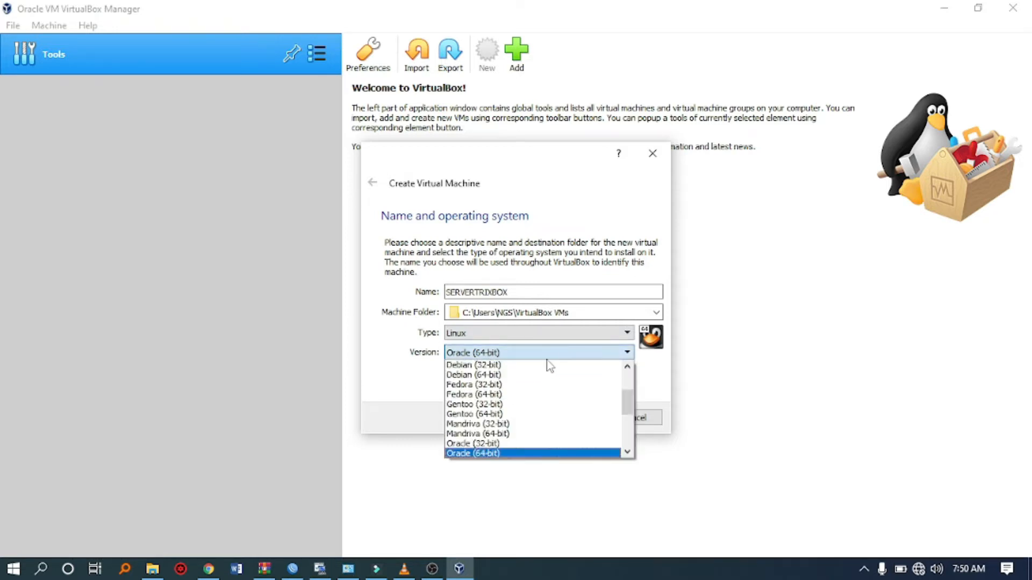
{"action": "left_click", "coordinate": [529, 376]}
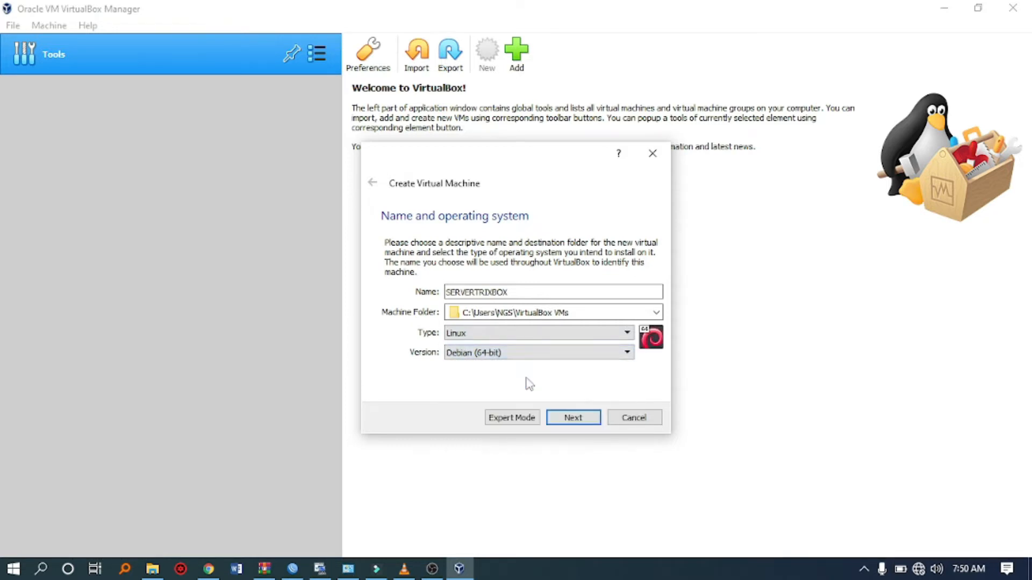
{"action": "left_click", "coordinate": [573, 418]}
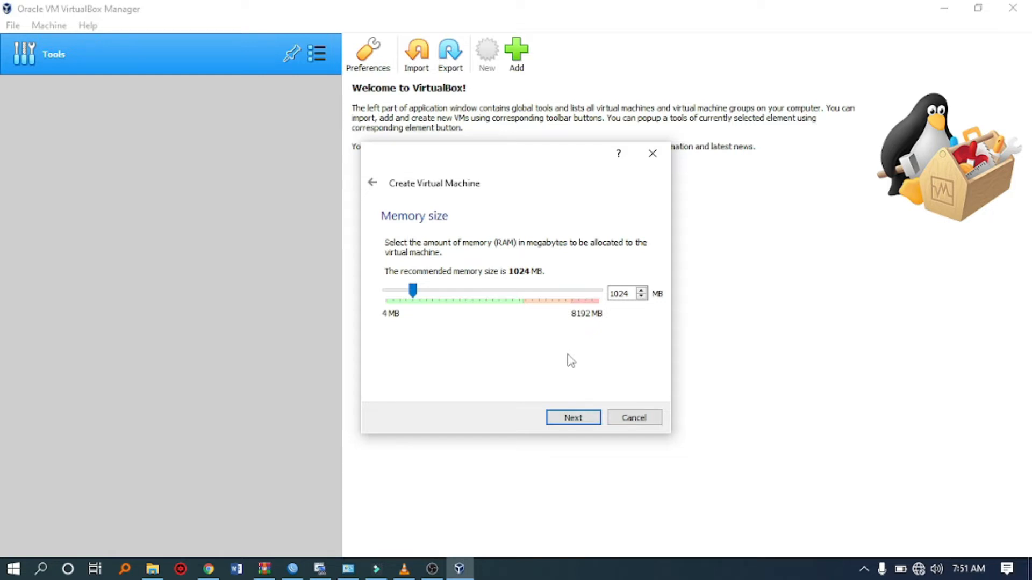
Step: Accept 1024 MB of memory and choose to create a new virtual hard disk in VDI format
{"action": "left_click", "coordinate": [571, 420]}
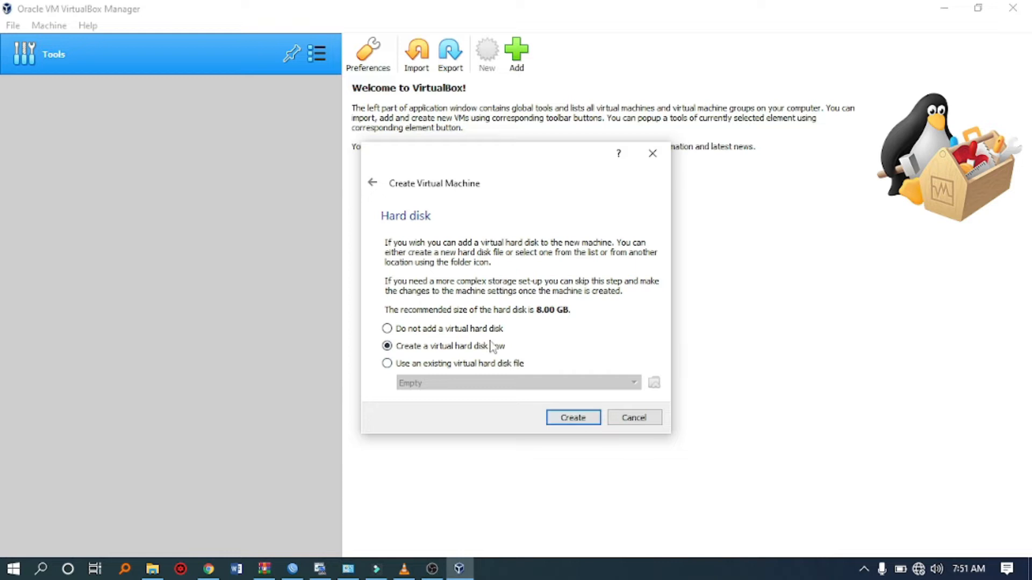
{"action": "left_click", "coordinate": [571, 421]}
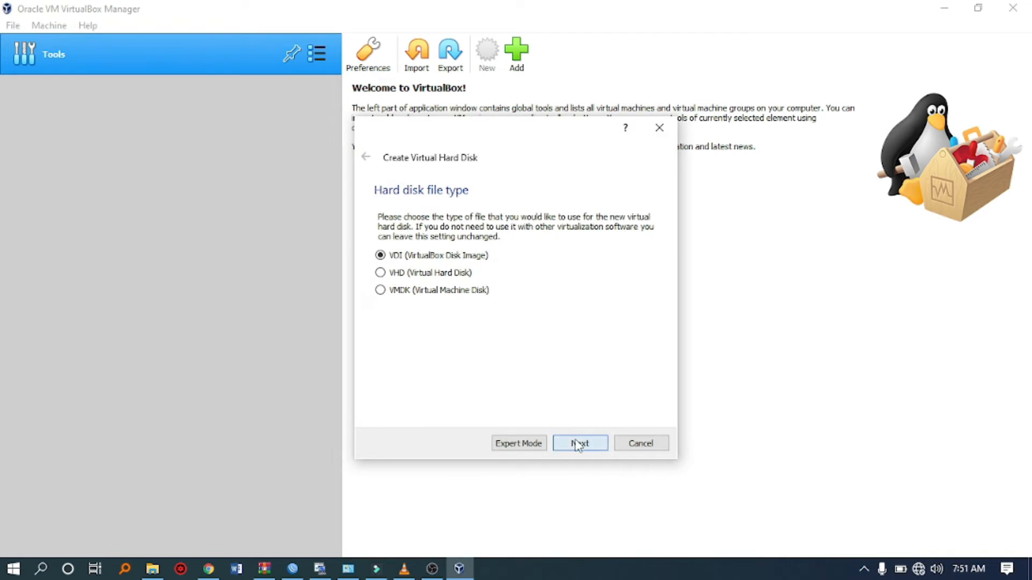
{"action": "left_click", "coordinate": [575, 443]}
{"action": "left_click", "coordinate": [590, 450]}
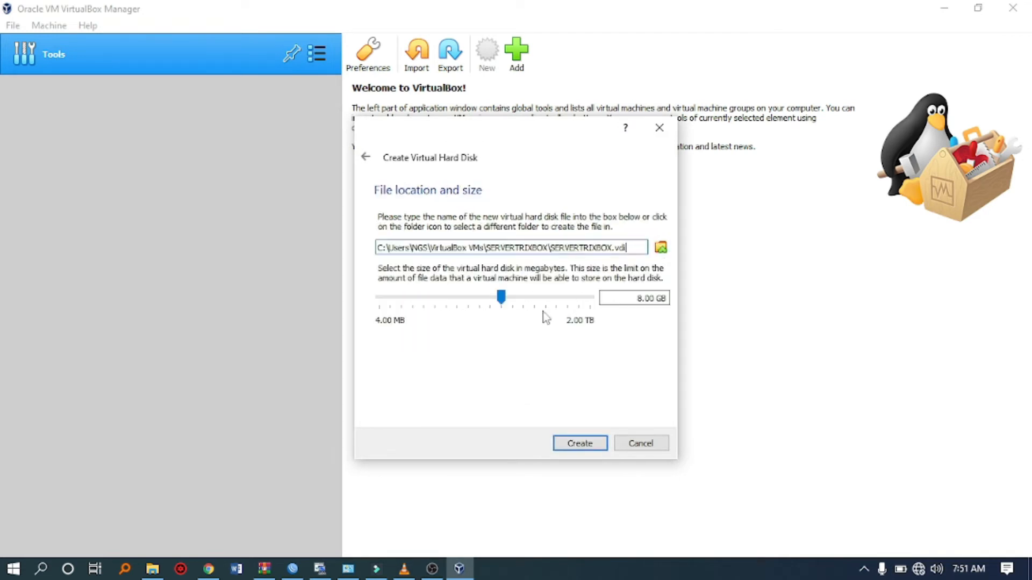
Step: Set the virtual hard disk size to about 13.71 GB and create the disk to finish the machine
{"action": "mouse_move", "coordinate": [508, 304]}
{"action": "left_click_drag", "start_coordinate": [501, 297], "coordinate": [508, 300]}
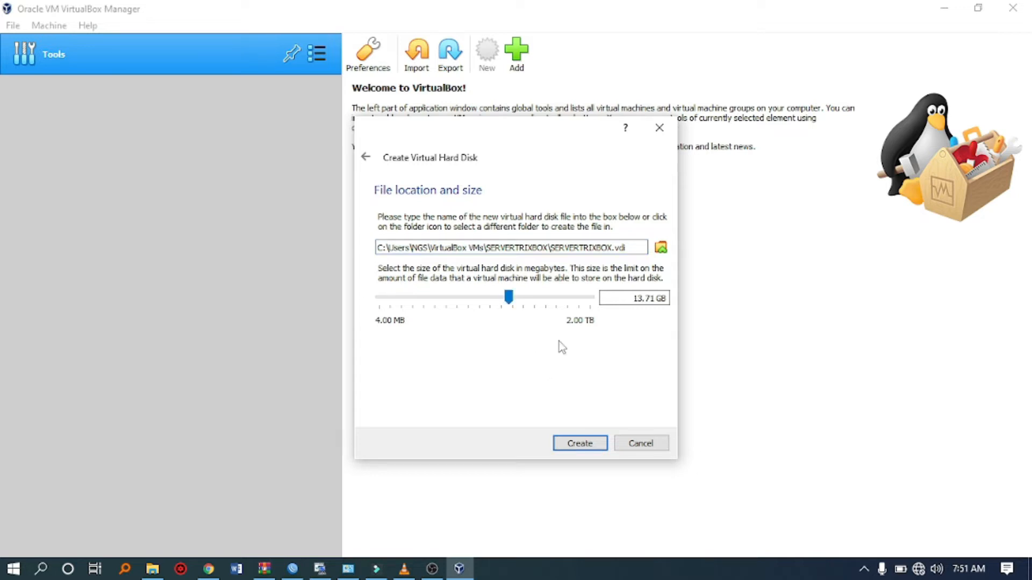
{"action": "left_click", "coordinate": [579, 443]}
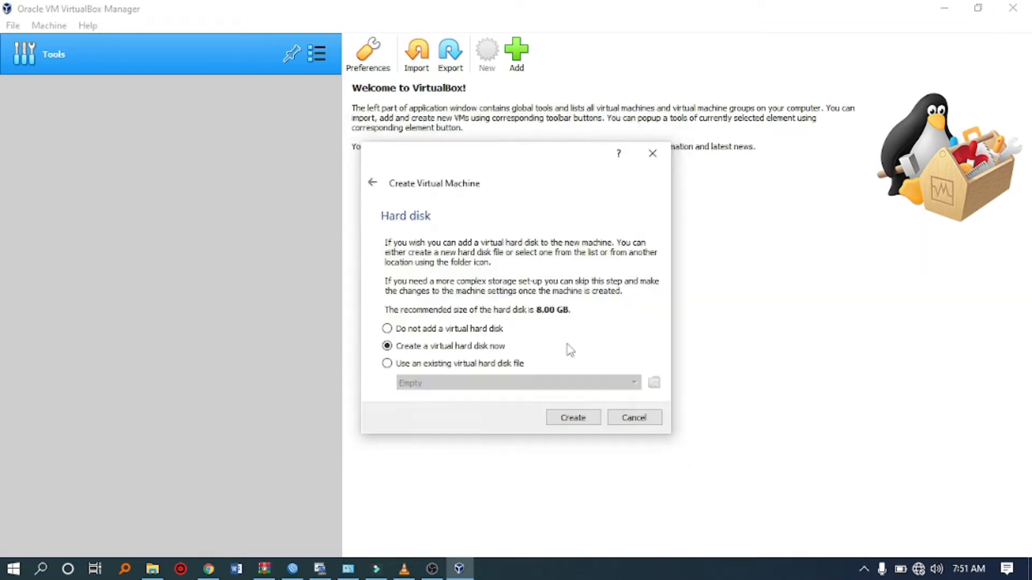
{"action": "left_click", "coordinate": [573, 417]}
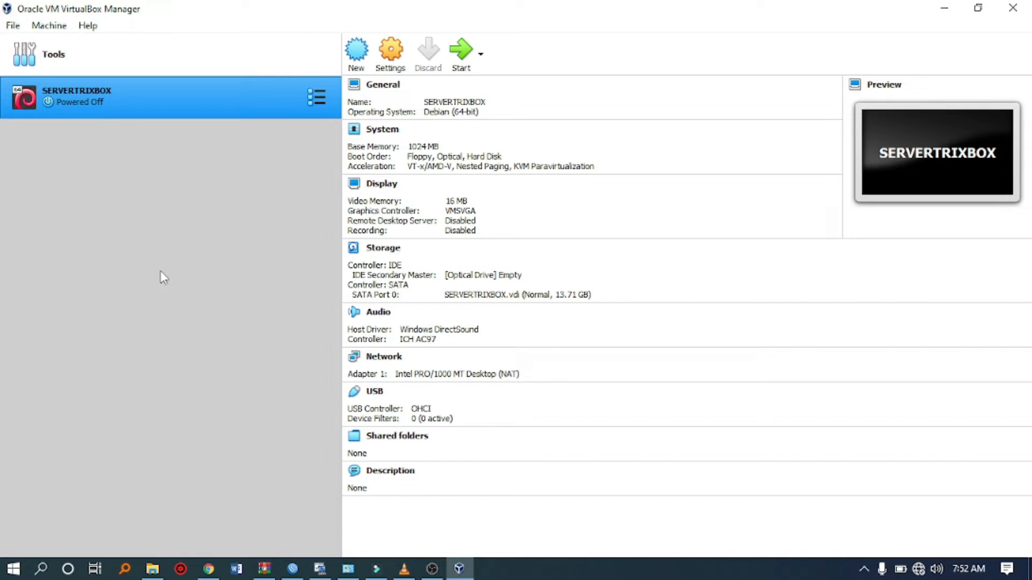
Step: Attach the trixbox-2.8.0.4 ISO from drive D: to SERVERTRIXBOX's empty IDE optical drive in its storage settings
{"action": "left_click", "coordinate": [391, 51]}
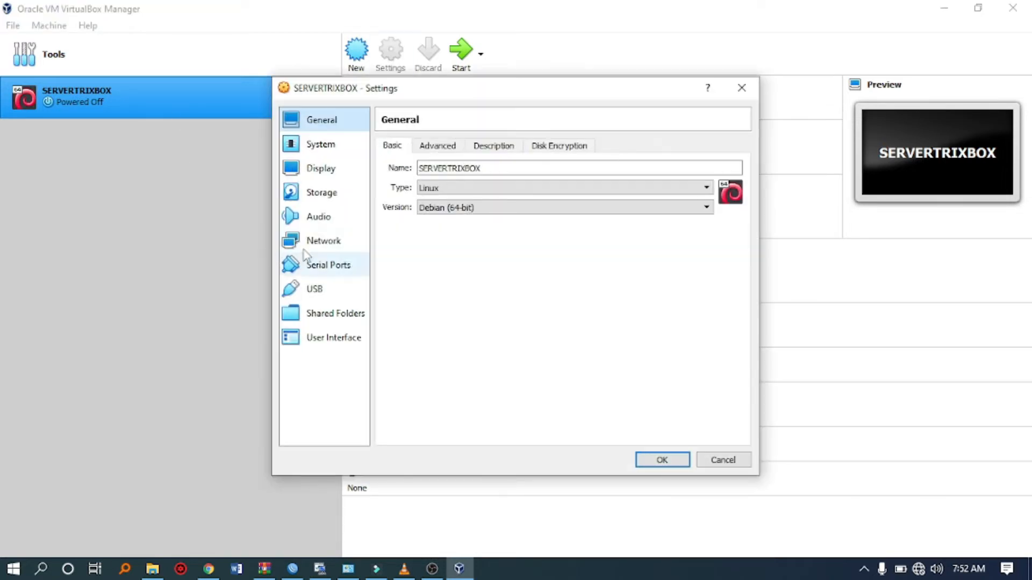
{"action": "left_click", "coordinate": [322, 194]}
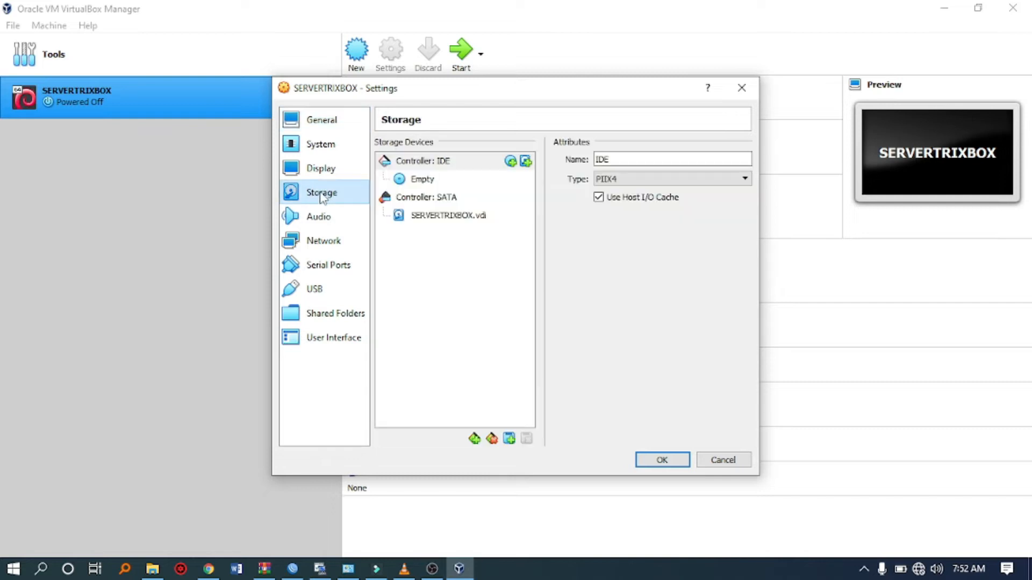
{"action": "left_click", "coordinate": [401, 180]}
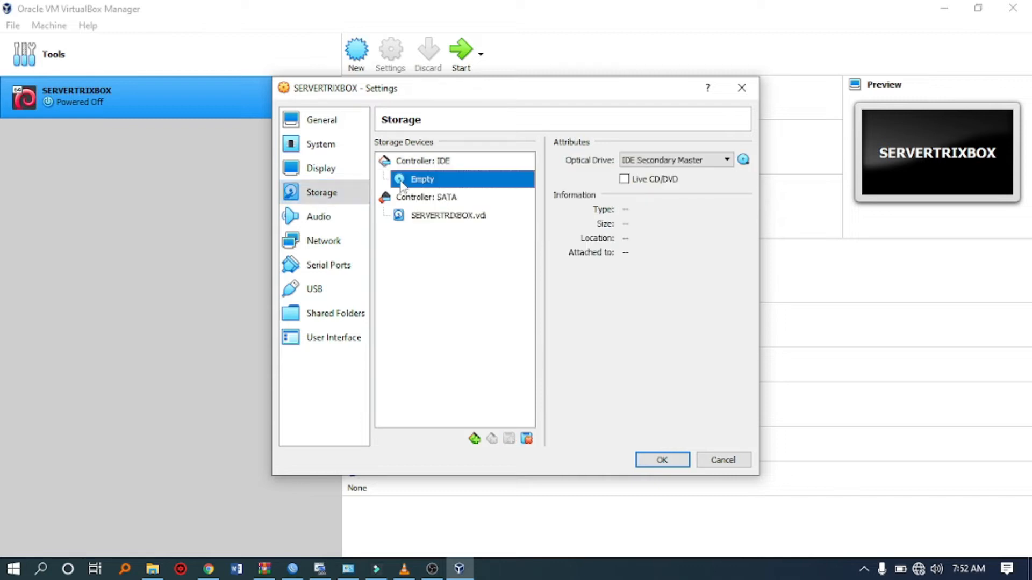
{"action": "left_click", "coordinate": [744, 160]}
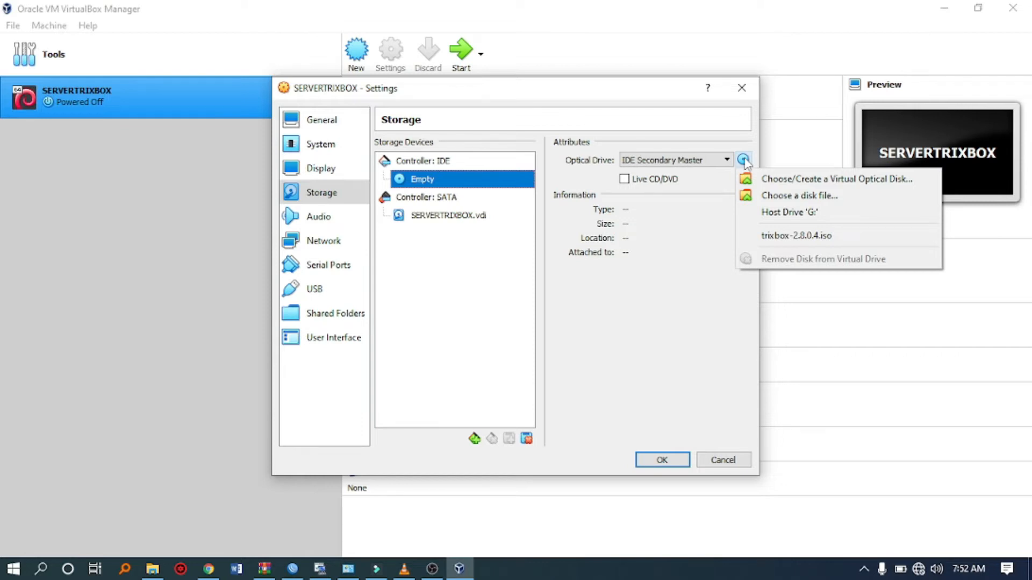
{"action": "left_click", "coordinate": [779, 181]}
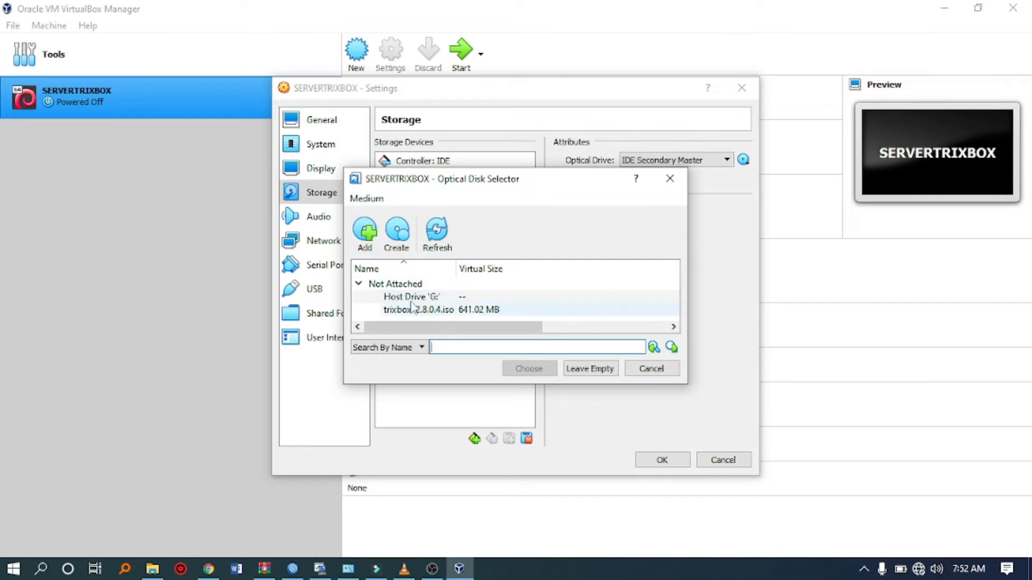
{"action": "left_click", "coordinate": [364, 236]}
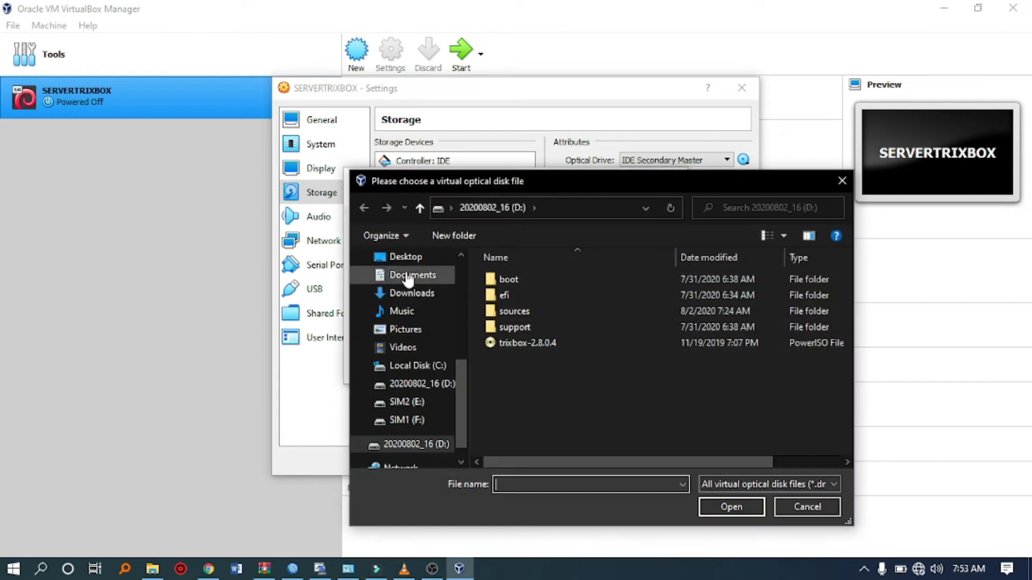
{"action": "left_click", "coordinate": [526, 343]}
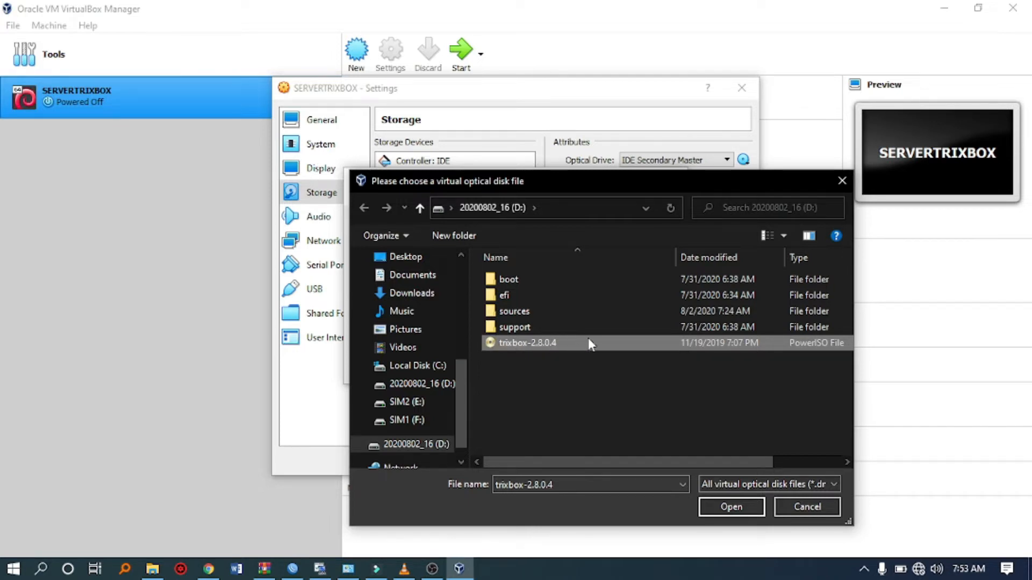
{"action": "left_click", "coordinate": [731, 508]}
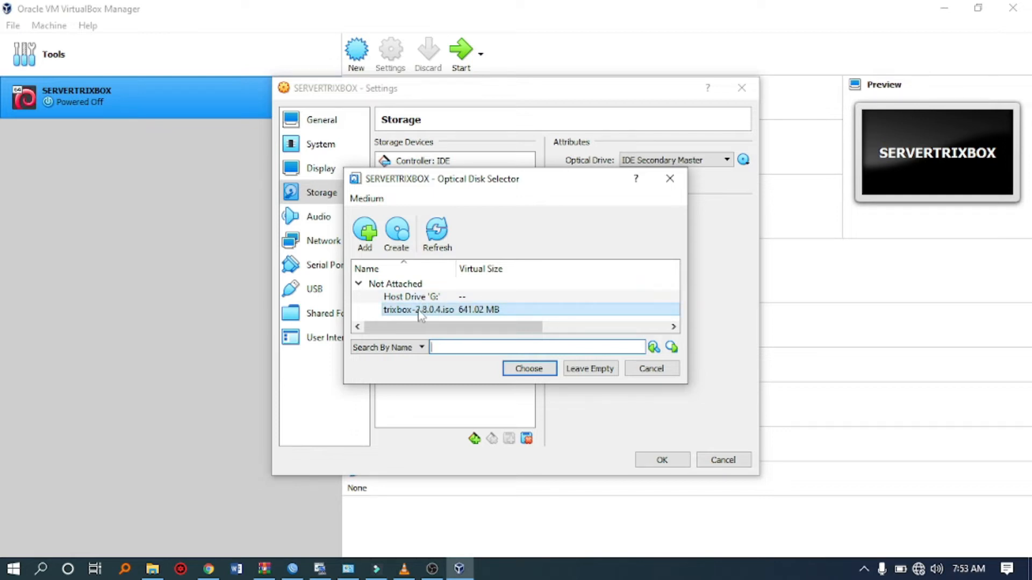
{"action": "left_click_drag", "start_coordinate": [507, 327], "coordinate": [564, 333]}
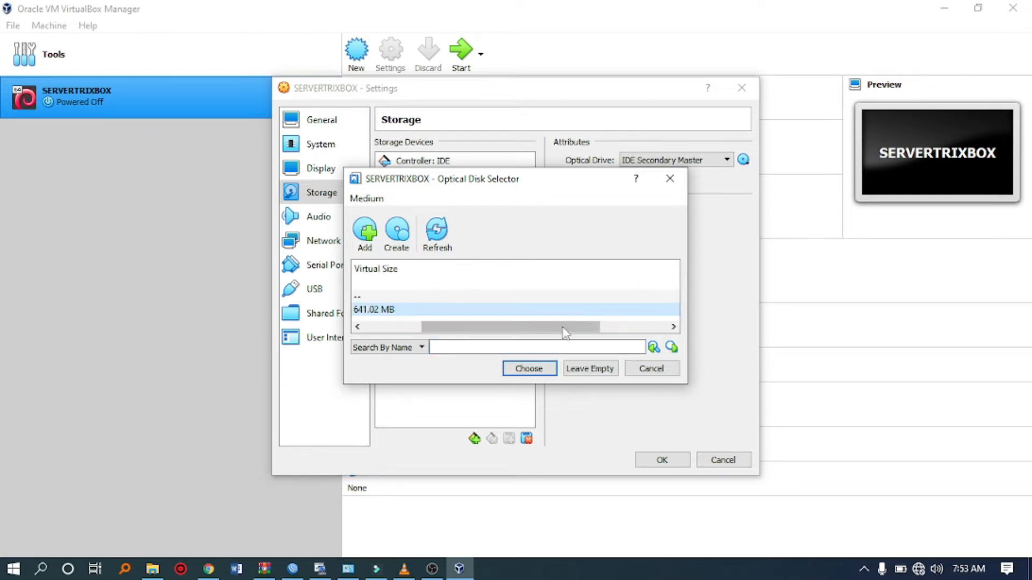
{"action": "left_click", "coordinate": [529, 369]}
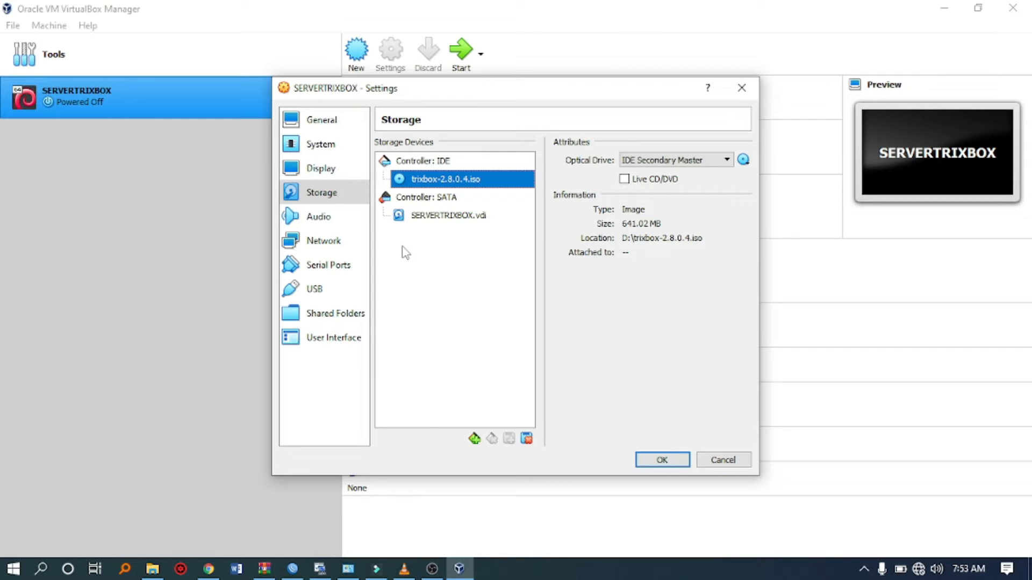
Step: Attach network Adapter 1 to a Bridged Adapter using Intel(R) 82579V Gigabit Network Connection and save the settings
{"action": "left_click", "coordinate": [339, 247]}
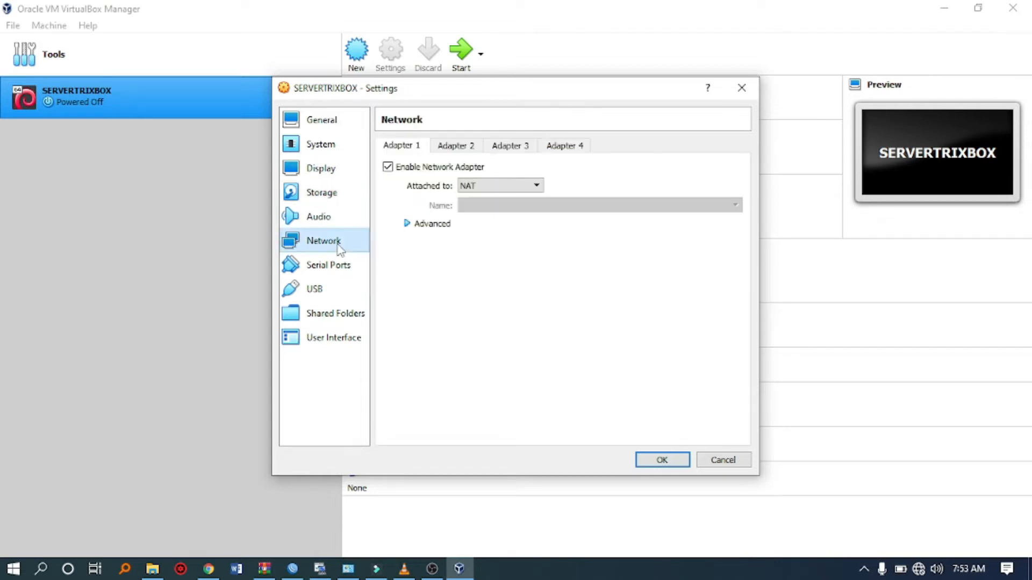
{"action": "left_click", "coordinate": [490, 188]}
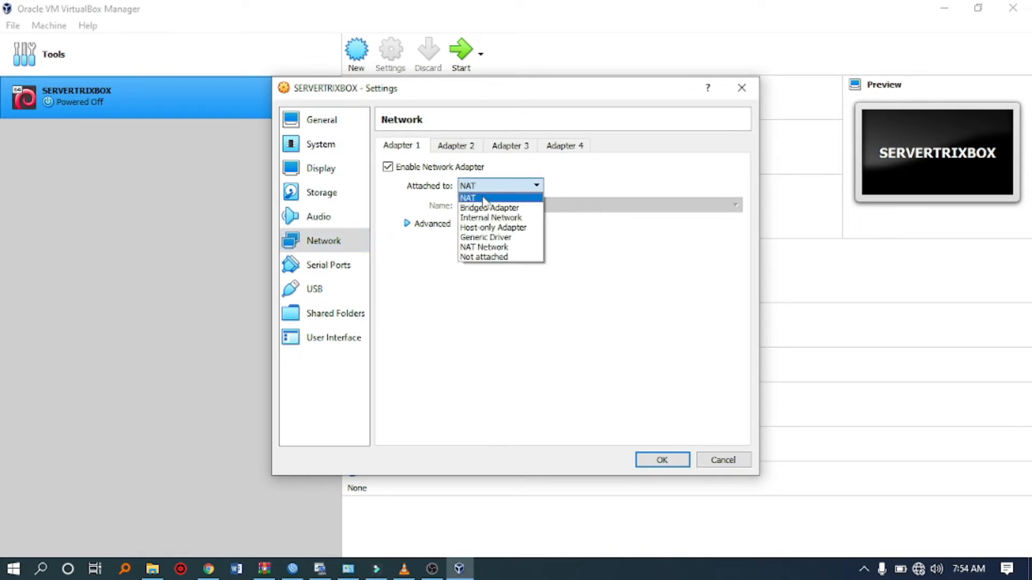
{"action": "left_click", "coordinate": [477, 206]}
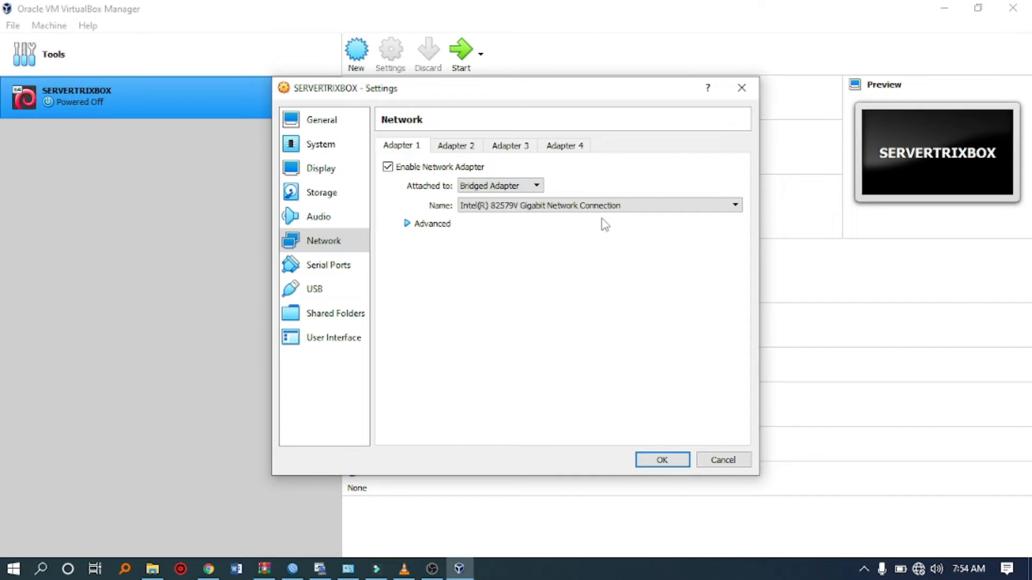
{"action": "left_click", "coordinate": [734, 206]}
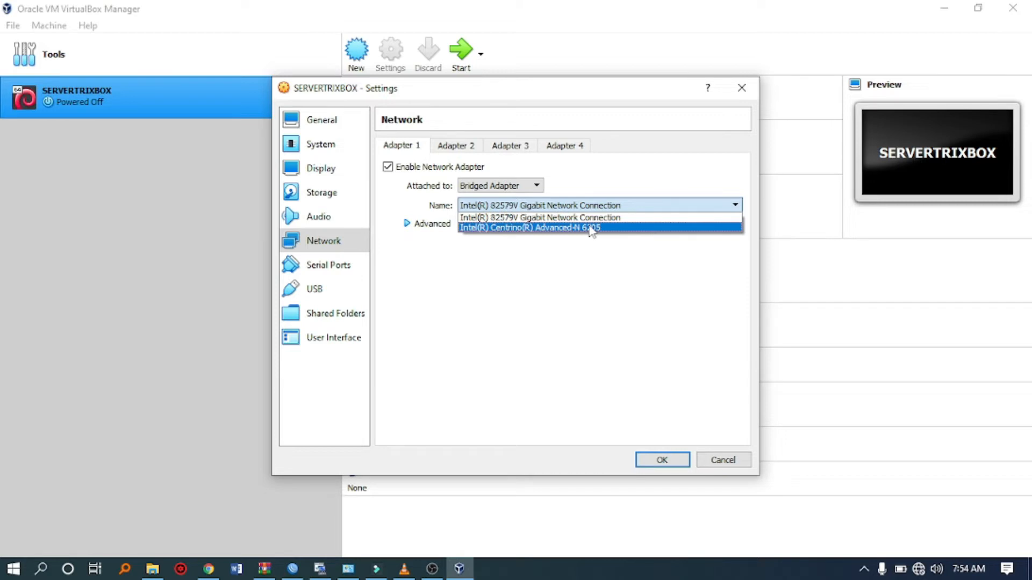
{"action": "left_click", "coordinate": [509, 220]}
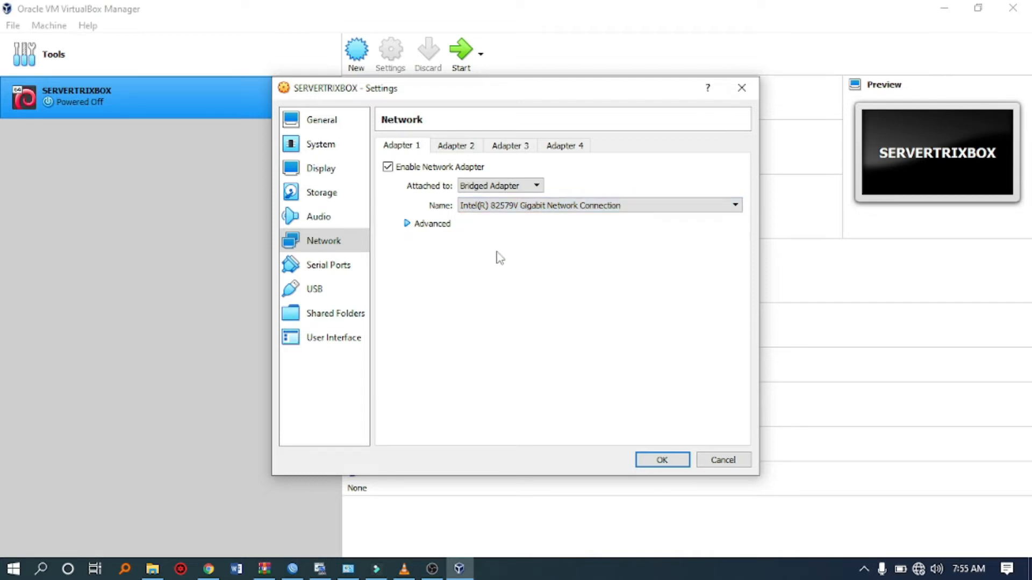
{"action": "left_click", "coordinate": [660, 461]}
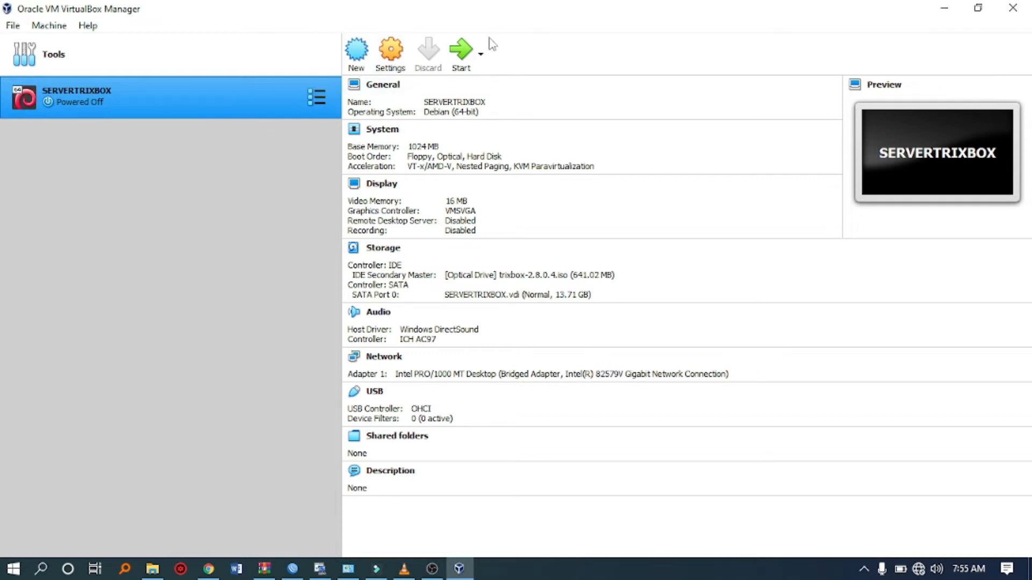
Step: Start the SERVERTRIXBOX virtual machine with trixbox-2.8.0.4.iso as the start-up disk
{"action": "left_click", "coordinate": [460, 54]}
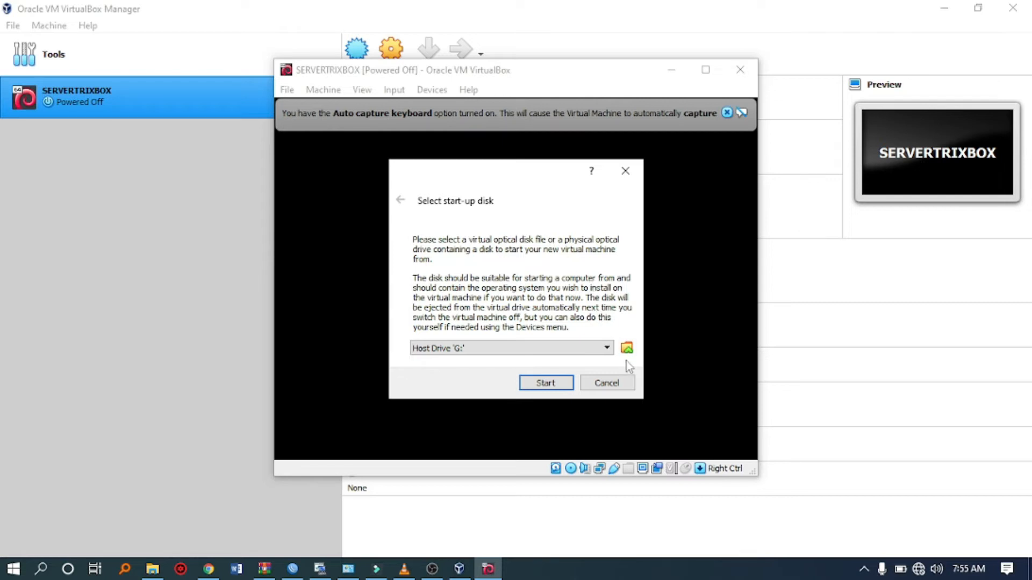
{"action": "left_click", "coordinate": [607, 348]}
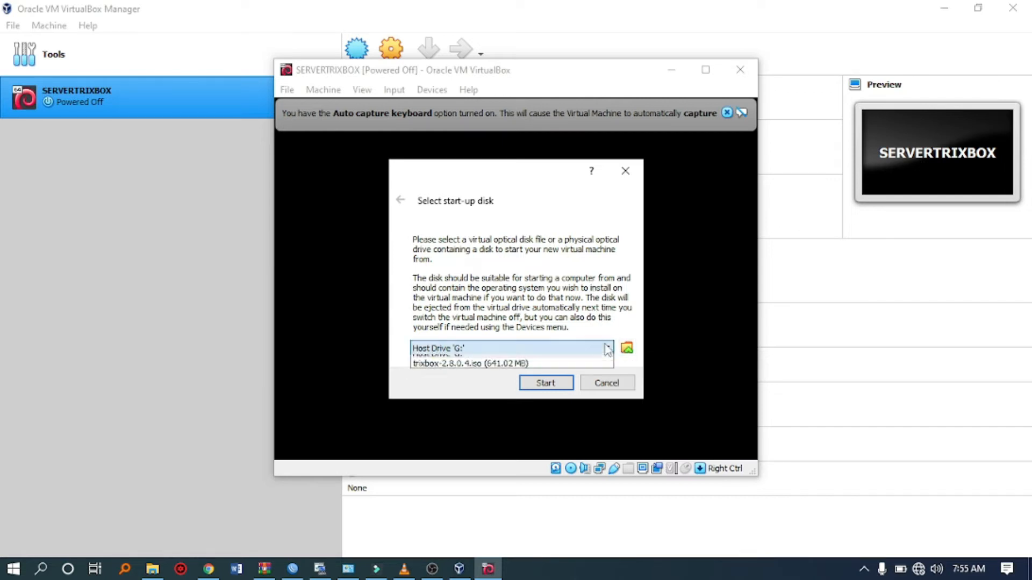
{"action": "left_click", "coordinate": [486, 370]}
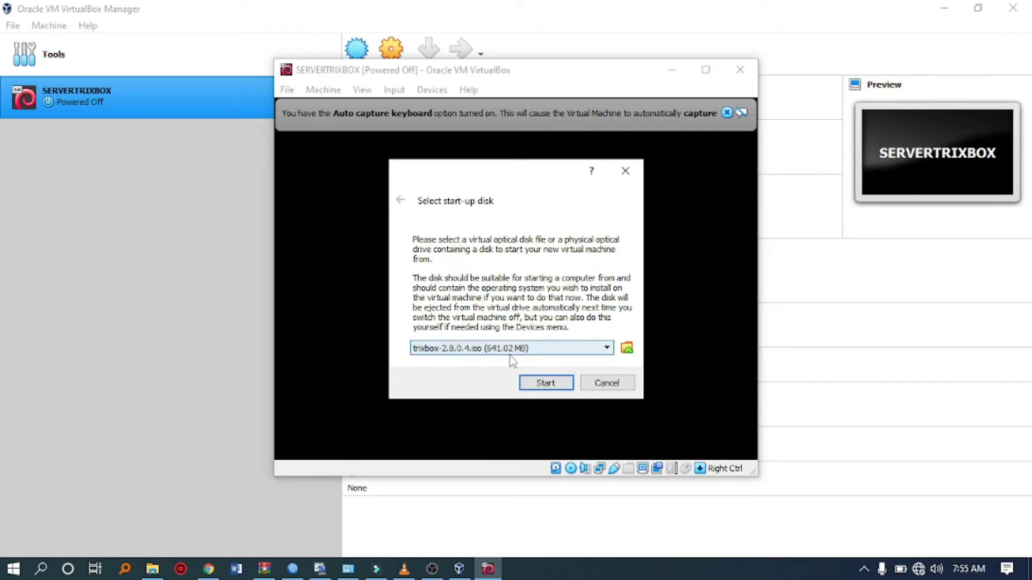
{"action": "left_click", "coordinate": [544, 384]}
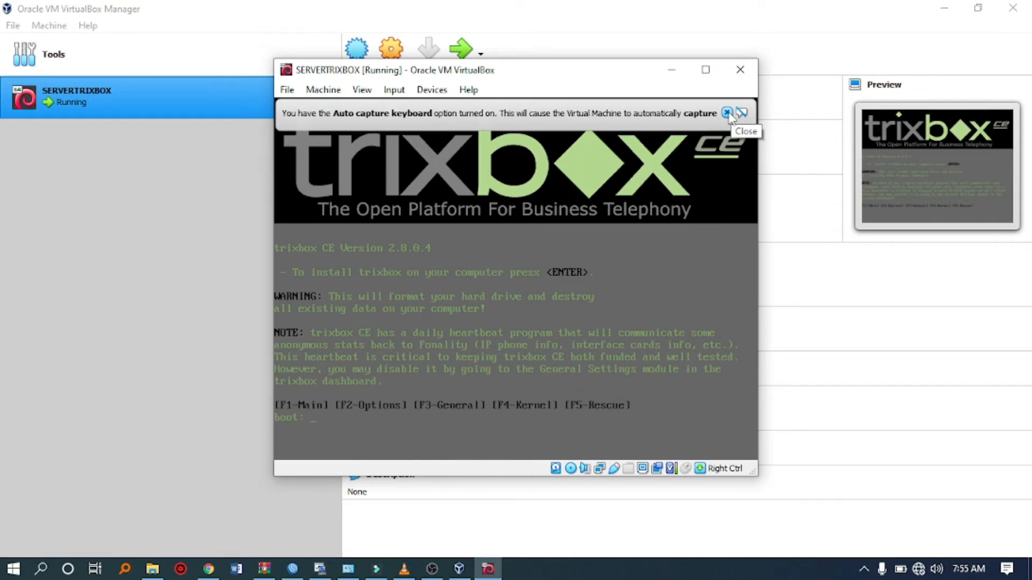
Step: Start the trixbox CE installation from the boot prompt and dismiss the notifications in the virtual machine window
{"action": "left_click", "coordinate": [727, 113]}
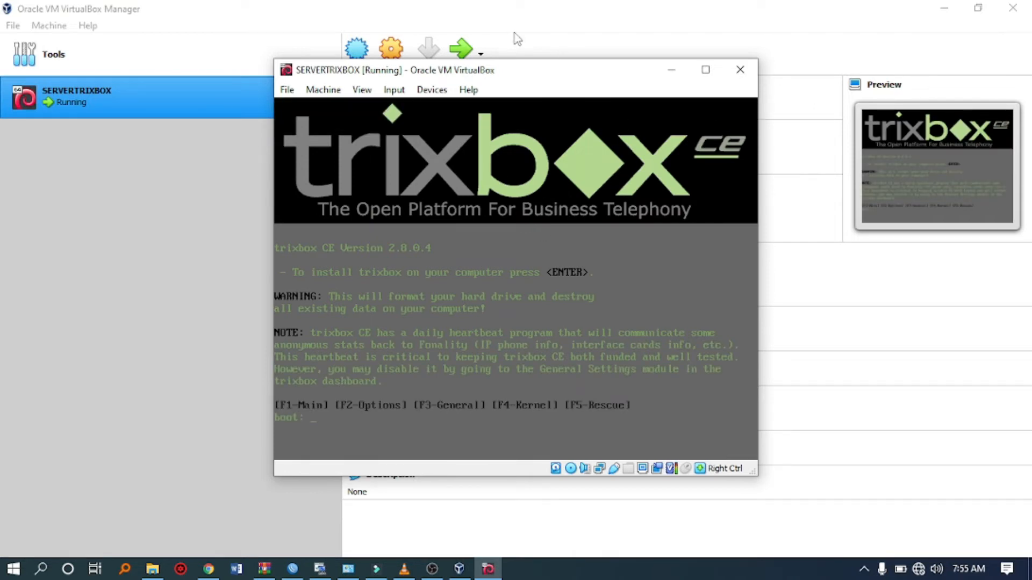
{"action": "key", "text": "Return"}
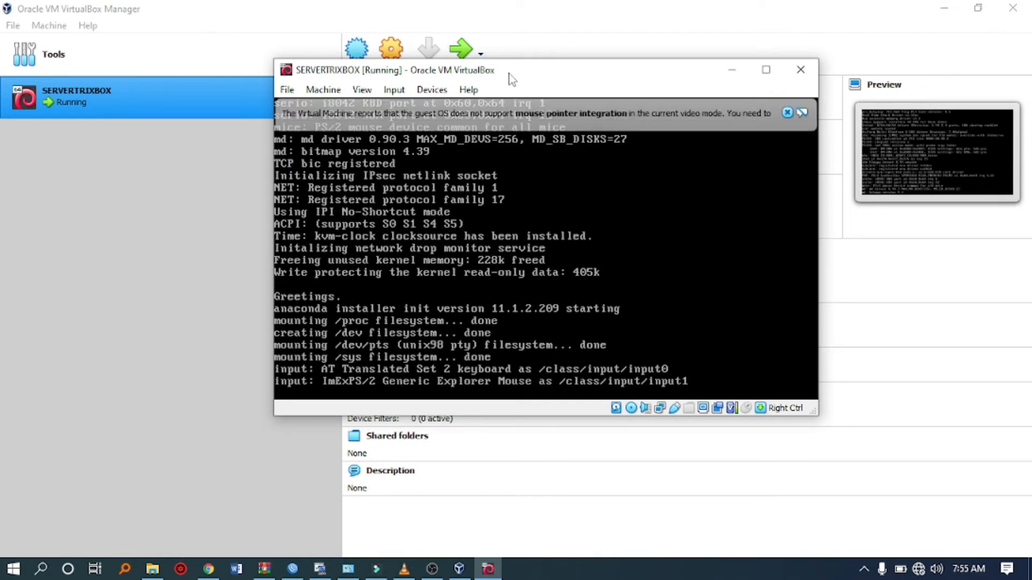
{"action": "left_click_drag", "start_coordinate": [512, 79], "coordinate": [486, 62]}
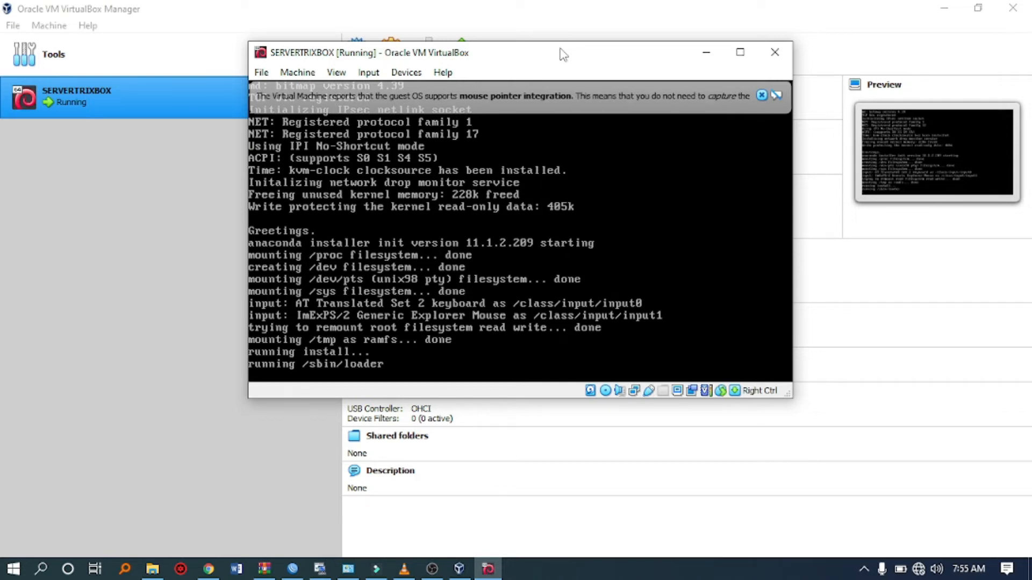
{"action": "left_click", "coordinate": [762, 97]}
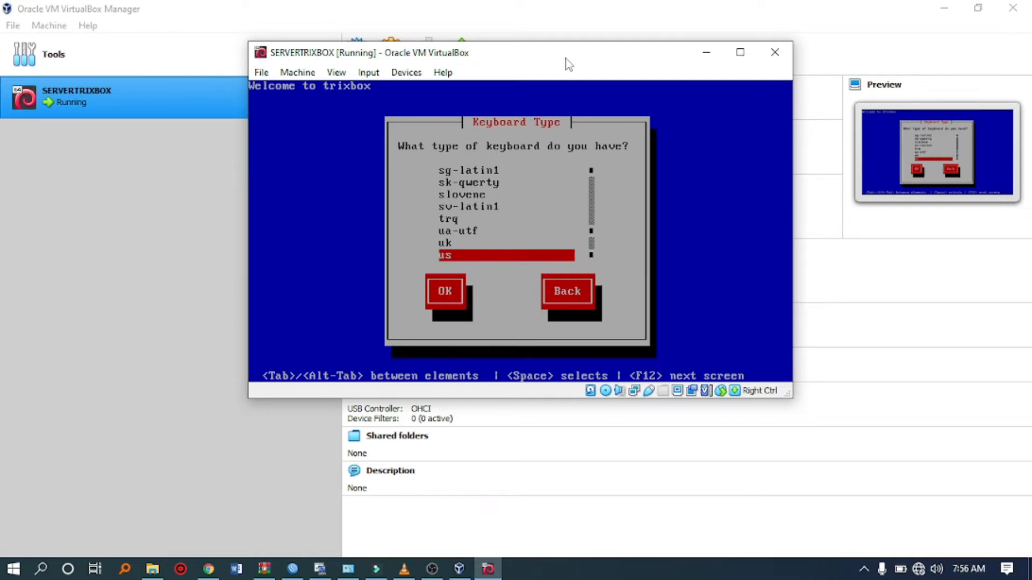
Step: Choose the us keyboard type and the America/New_York time zone for the trixbox installation
{"action": "key", "text": "Tab"}
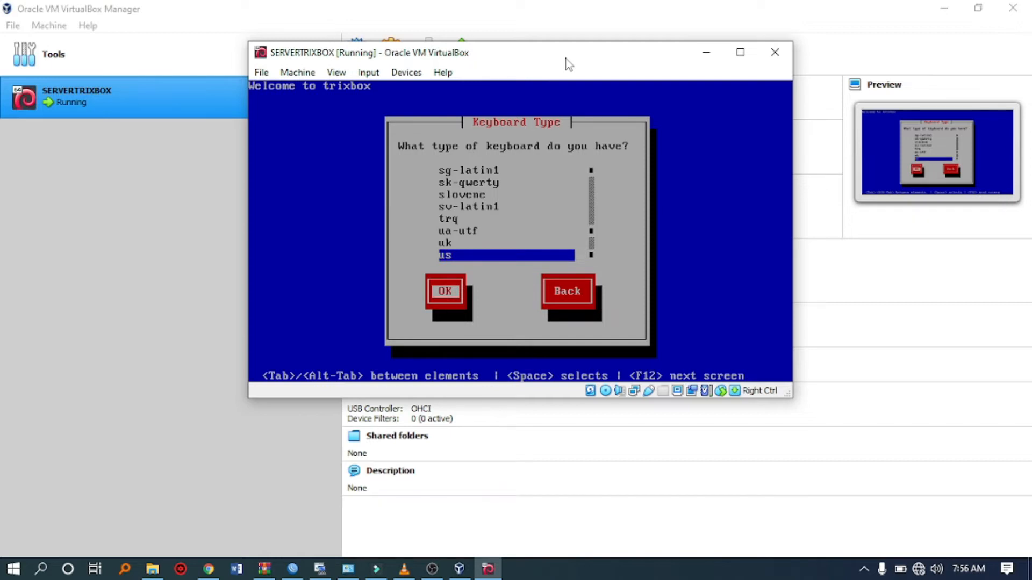
{"action": "key", "text": "Return"}
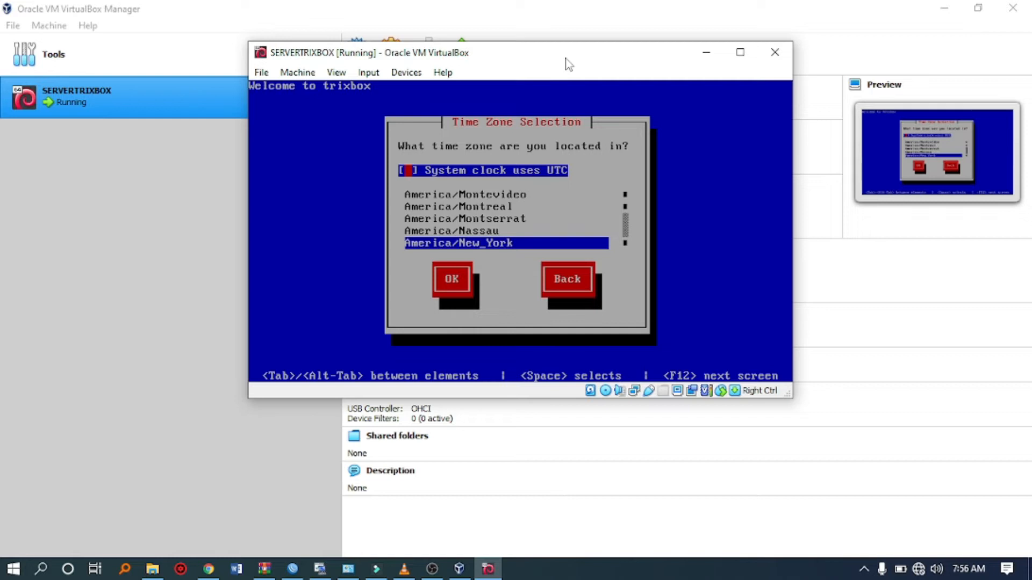
{"action": "key", "text": "Tab"}
{"action": "key", "text": "Tab"}
{"action": "key", "text": "Return"}
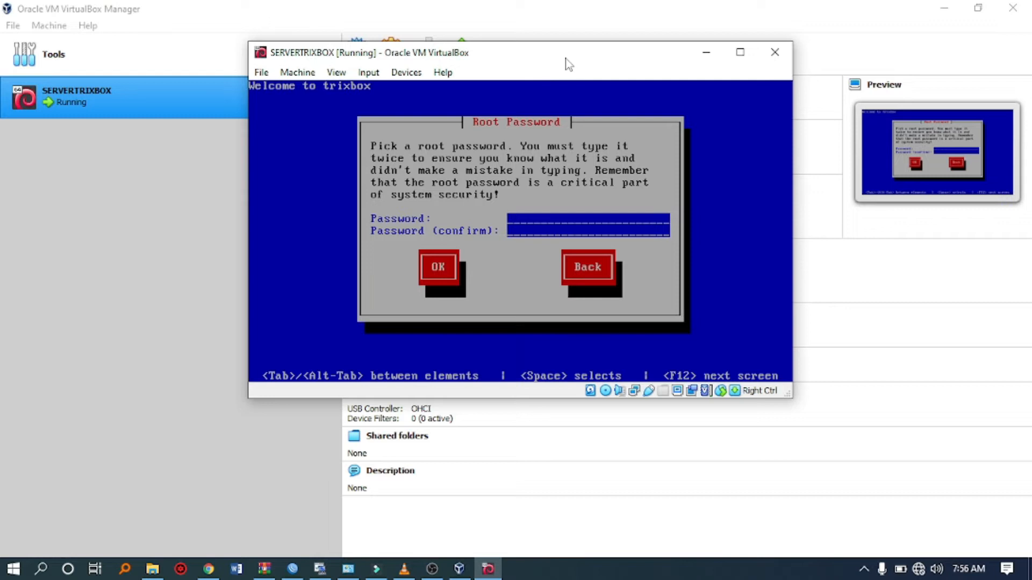
Step: Enter and confirm the root password for the trixbox system and accept it to continue the installation
{"action": "type", "text": "*********"}
{"action": "type", "text": "*"}
{"action": "type", "text": "*********"}
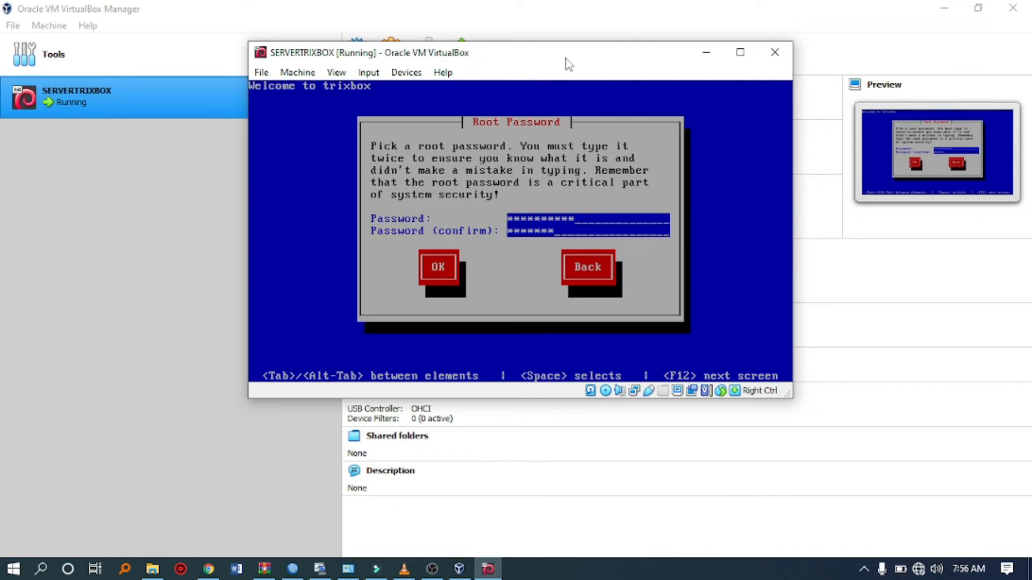
{"action": "type", "text": "*"}
{"action": "key", "text": "Tab"}
{"action": "key", "text": "Return"}
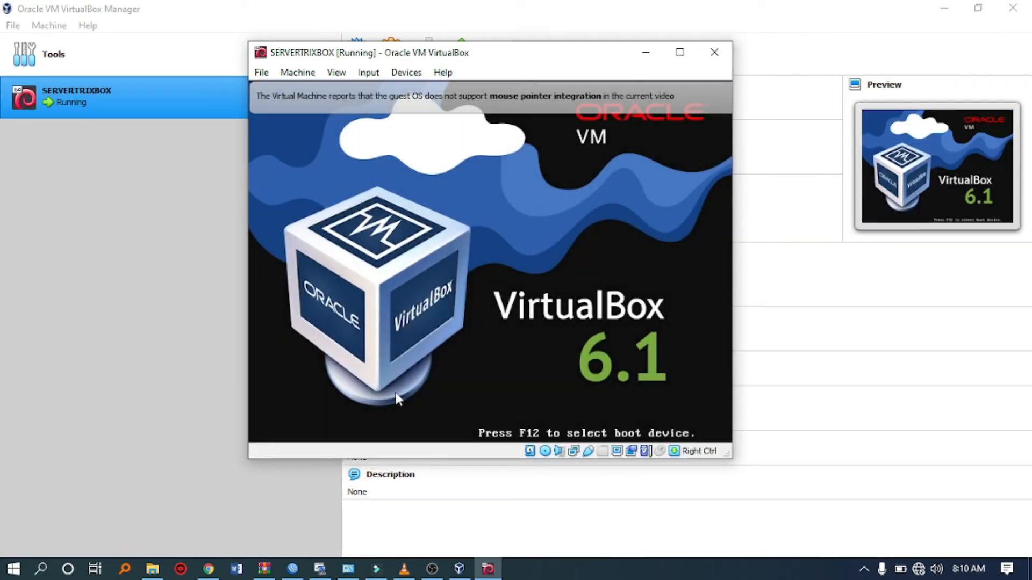
Step: Remove trixbox-2.8.0.4.iso from the virtual optical drive and reset SERVERTRIXBOX so it boots the installed system
{"action": "left_click", "coordinate": [544, 451]}
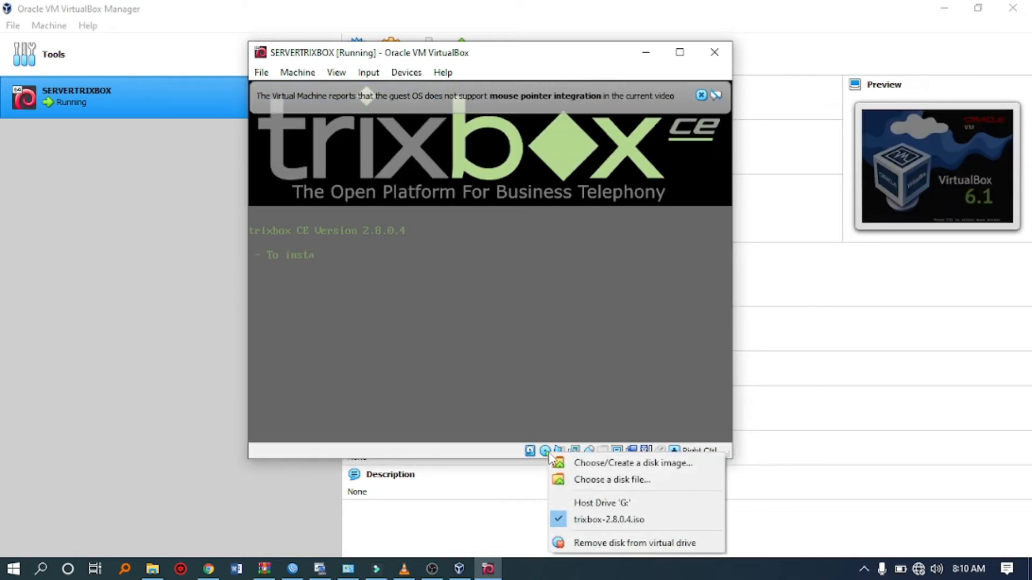
{"action": "left_click", "coordinate": [581, 544]}
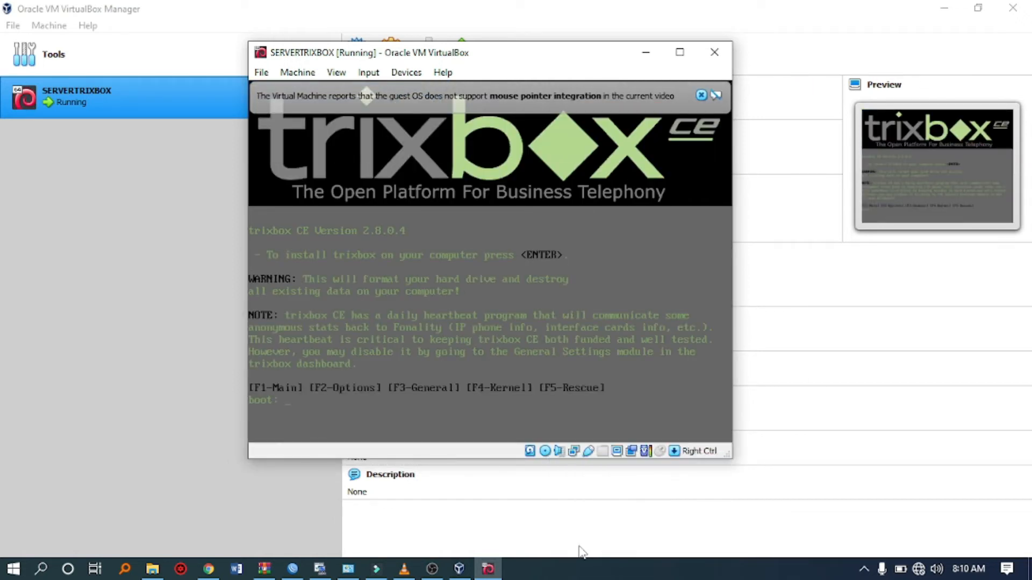
{"action": "left_click", "coordinate": [298, 72]}
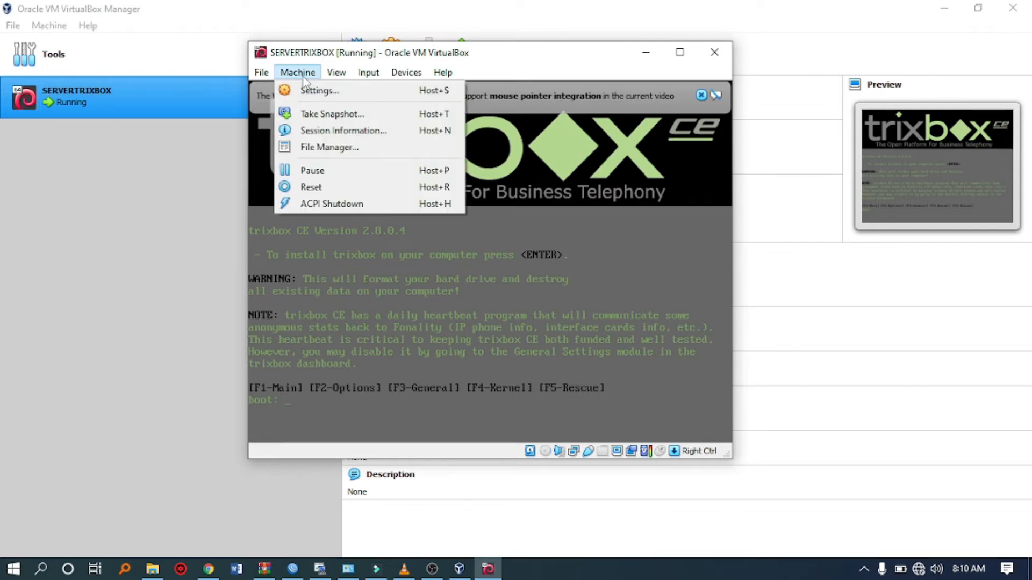
{"action": "left_click", "coordinate": [316, 188]}
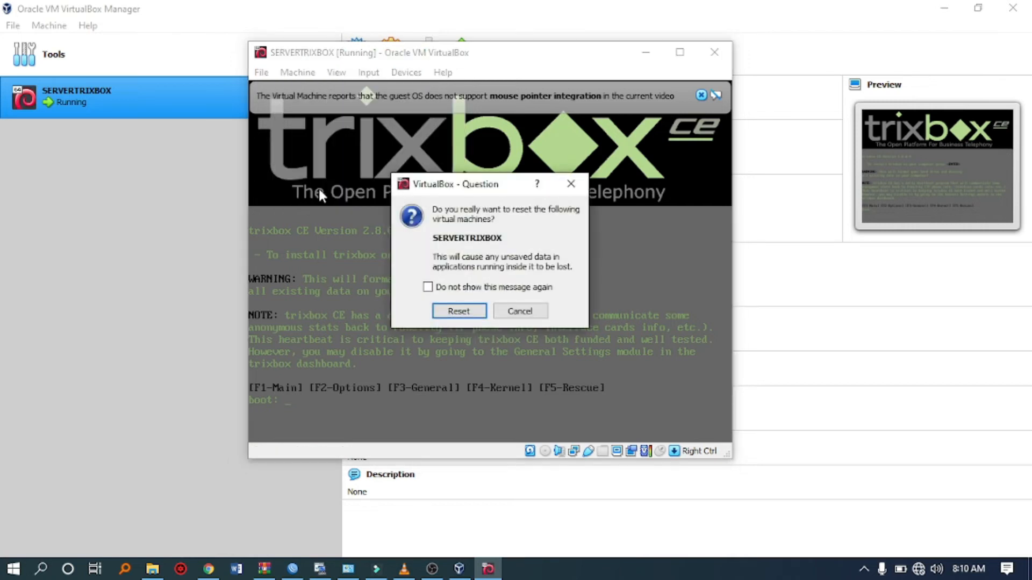
{"action": "left_click", "coordinate": [459, 312]}
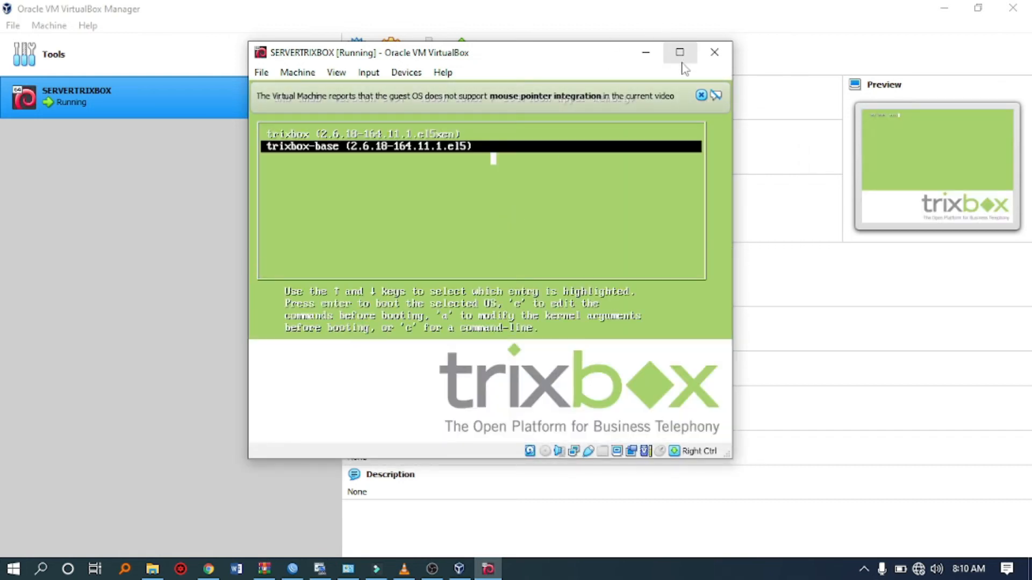
{"action": "left_click", "coordinate": [701, 95]}
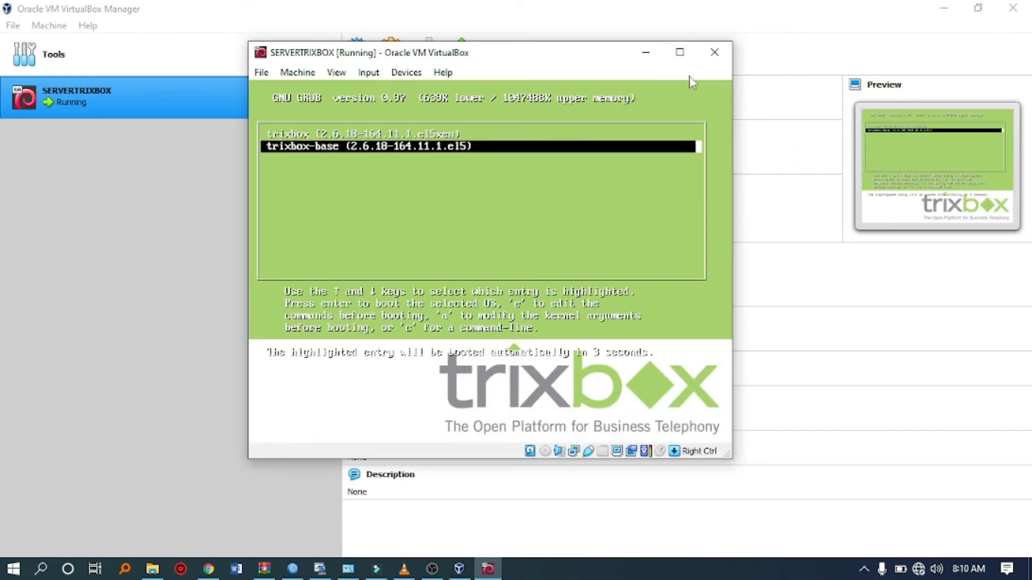
{"action": "left_click", "coordinate": [679, 51]}
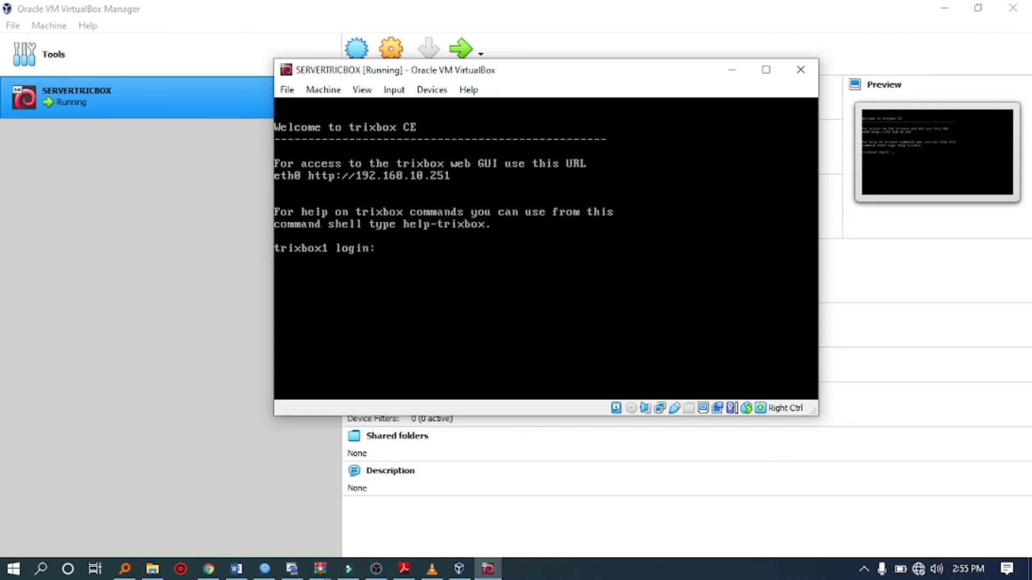
Step: Log in to the trixbox1 console as root with the root password
{"action": "type", "text": "root"}
{"action": "key", "text": "Return"}
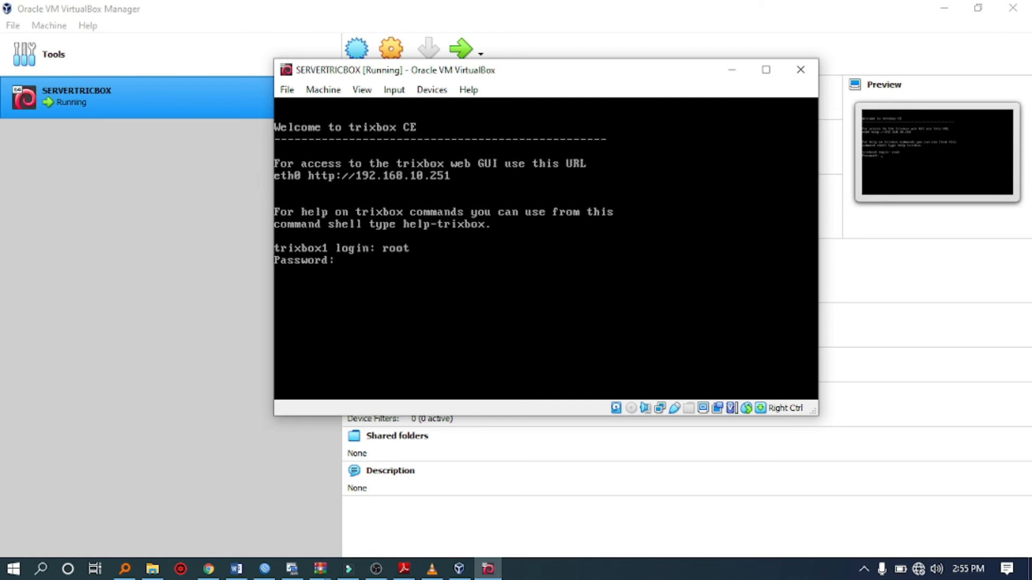
{"action": "key", "text": "Return"}
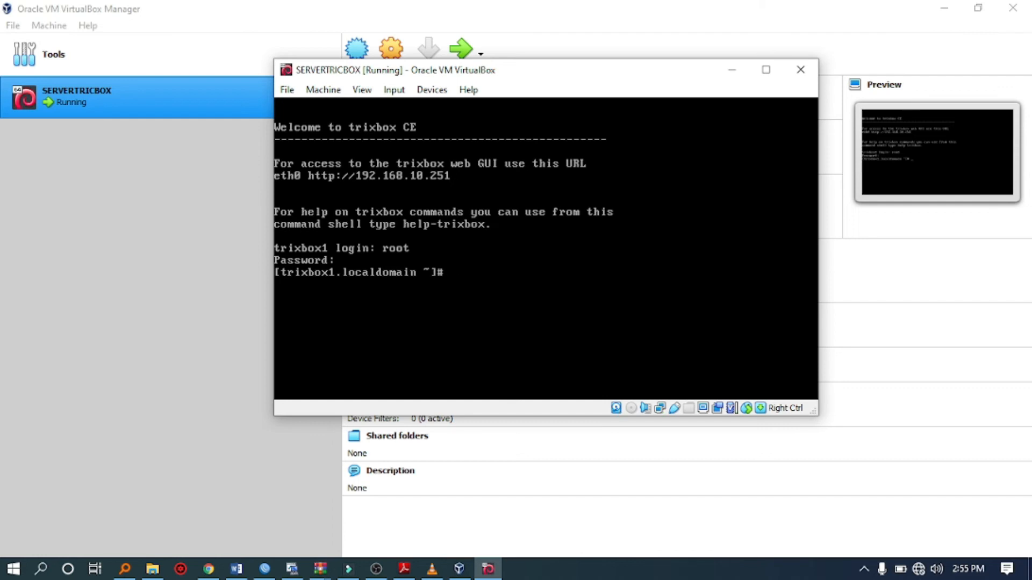
Step: Run system-config-network and turn off DHCP in the configuration of the eth0 device
{"action": "type", "text": "system-config-net"}
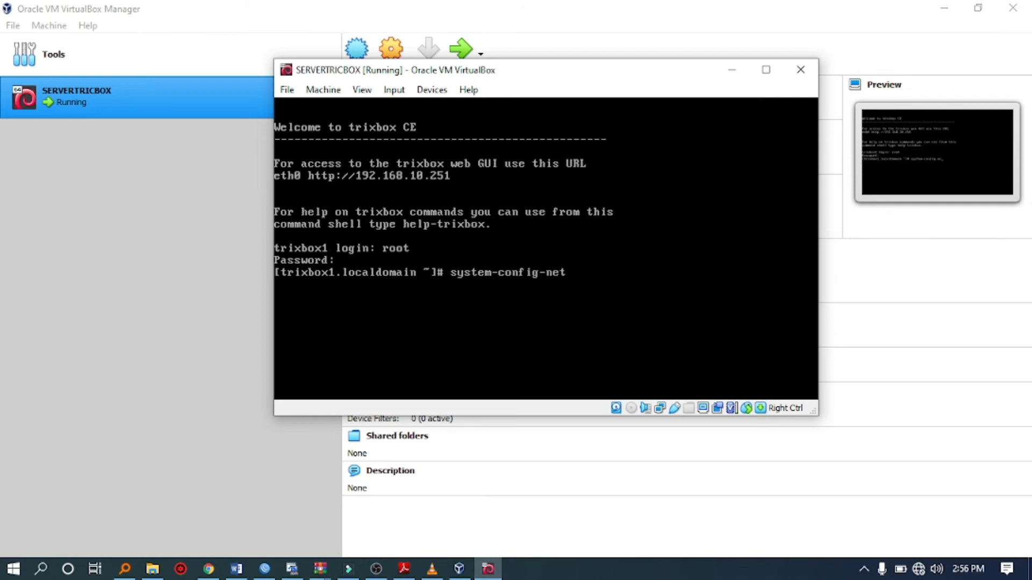
{"action": "type", "text": "work"}
{"action": "key", "text": "Return"}
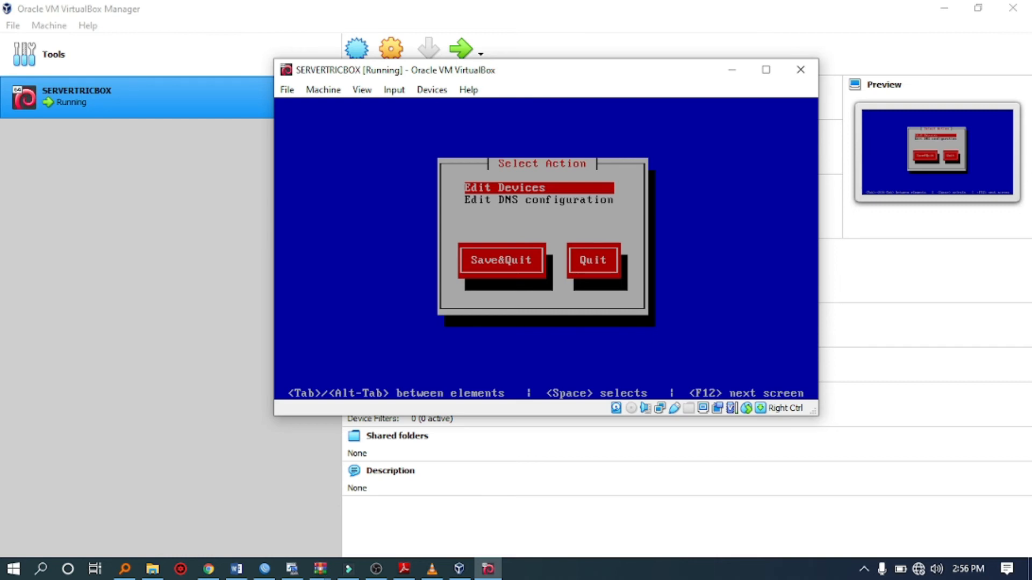
{"action": "key", "text": "Return"}
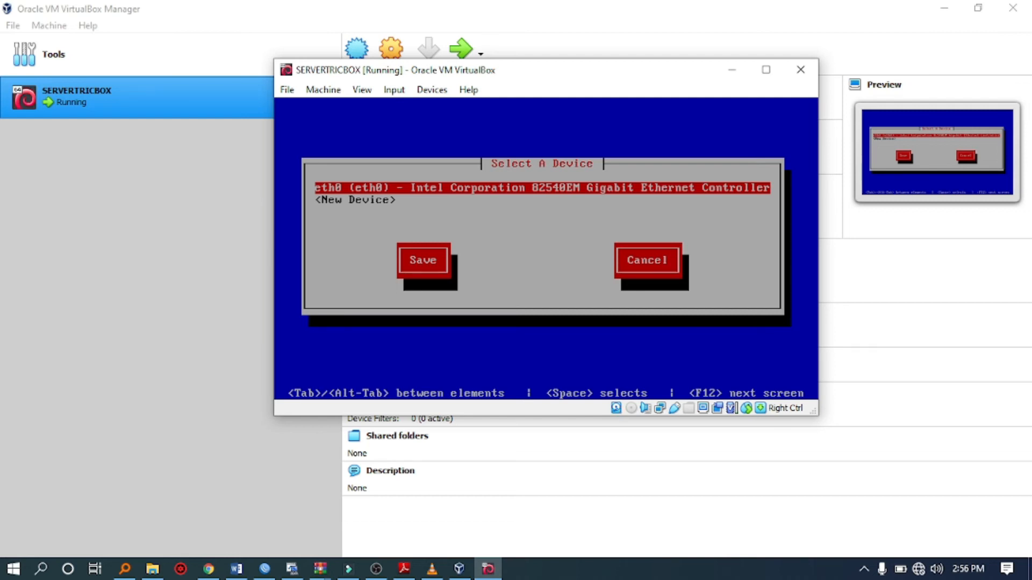
{"action": "key", "text": "Return"}
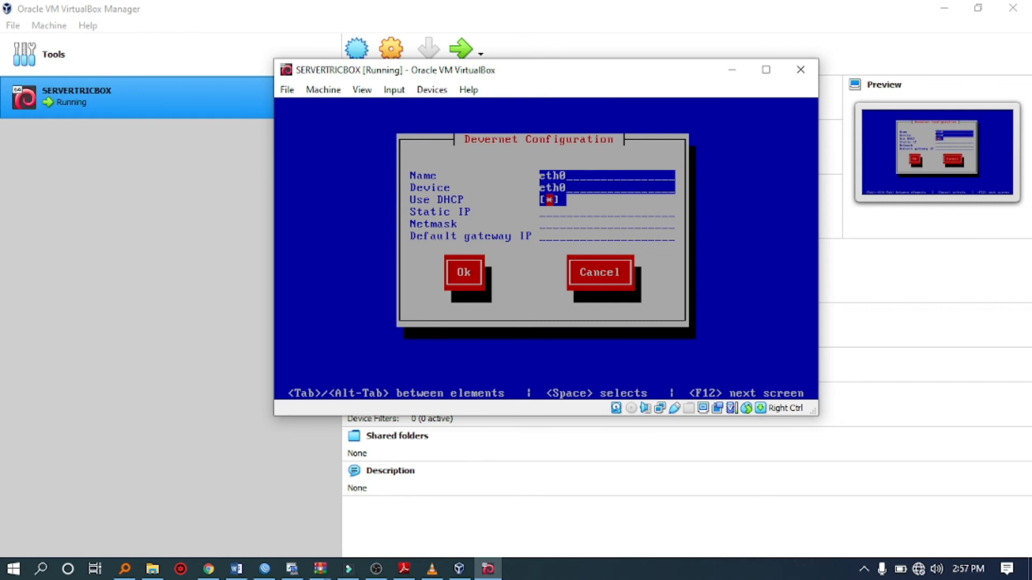
{"action": "key", "text": "space"}
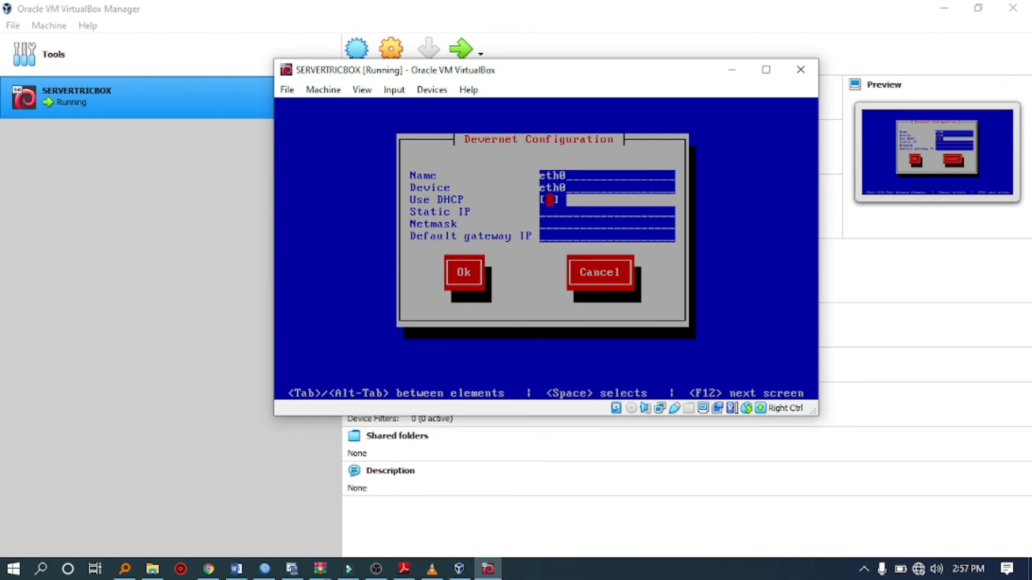
{"action": "key", "text": "Tab"}
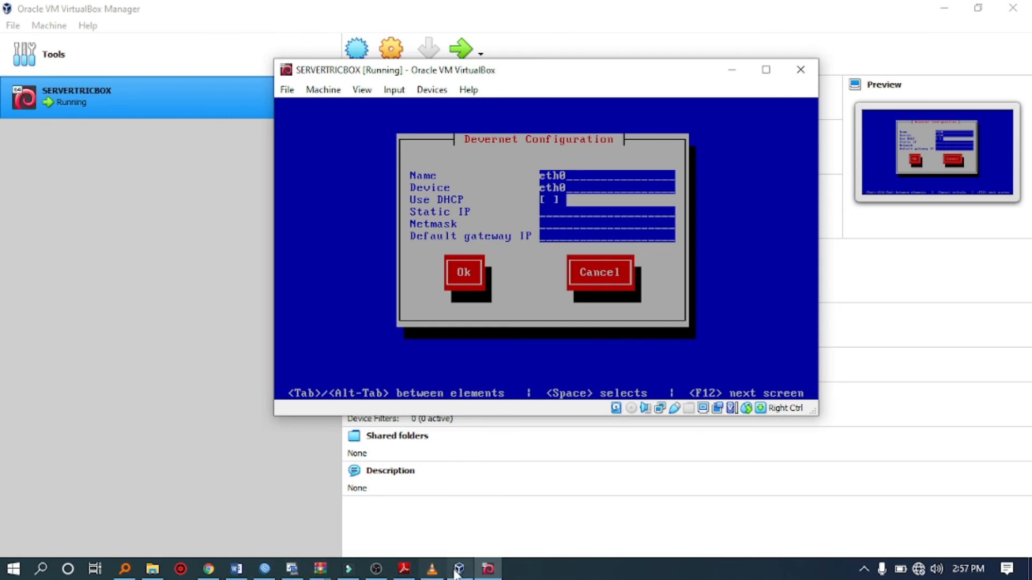
Step: Switch to WinBox to check the MikroTik router's IP address list, and return to the virtual machine
{"action": "left_click", "coordinate": [265, 571]}
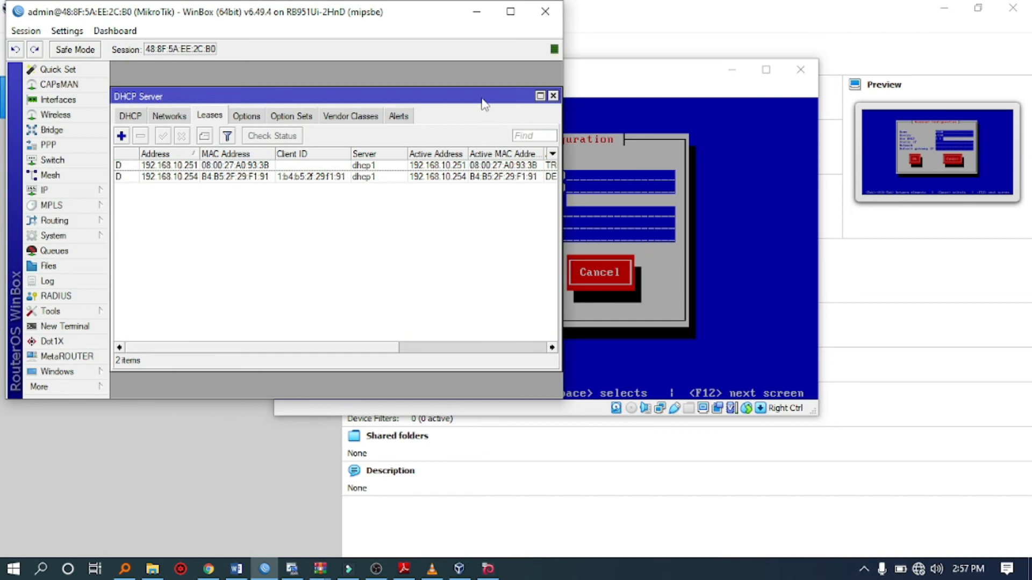
{"action": "left_click", "coordinate": [553, 96]}
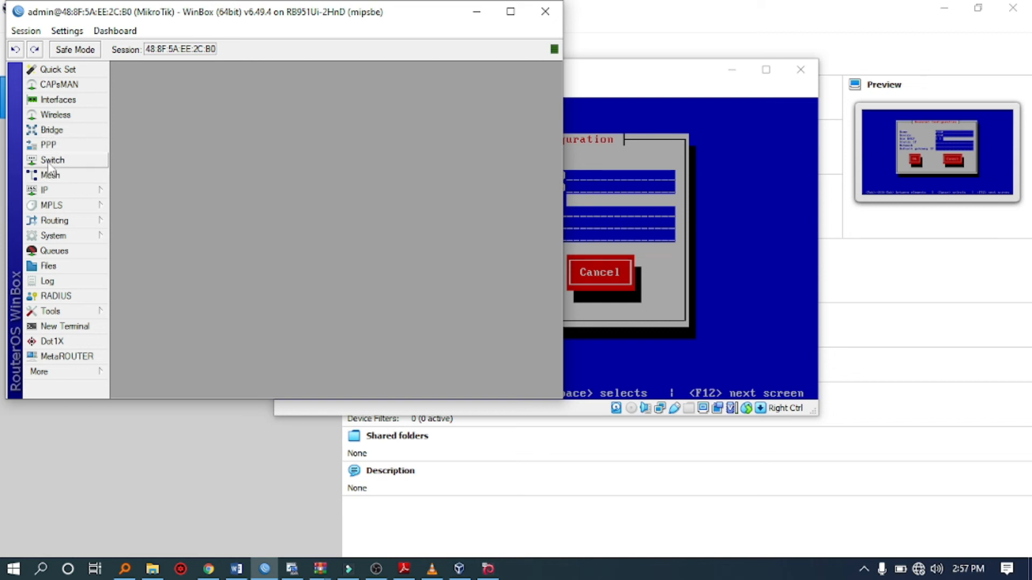
{"action": "left_click", "coordinate": [51, 190]}
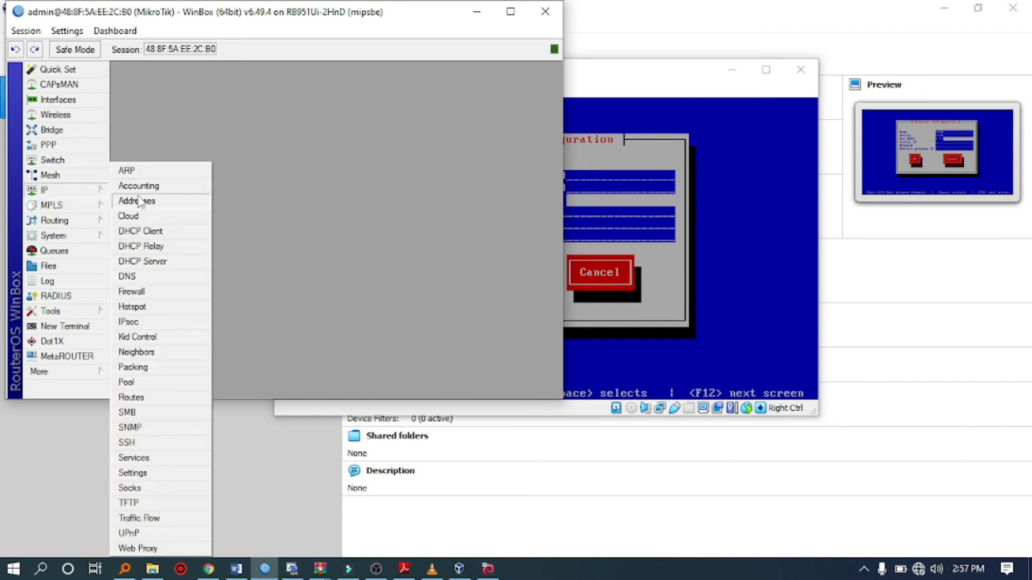
{"action": "left_click", "coordinate": [147, 201]}
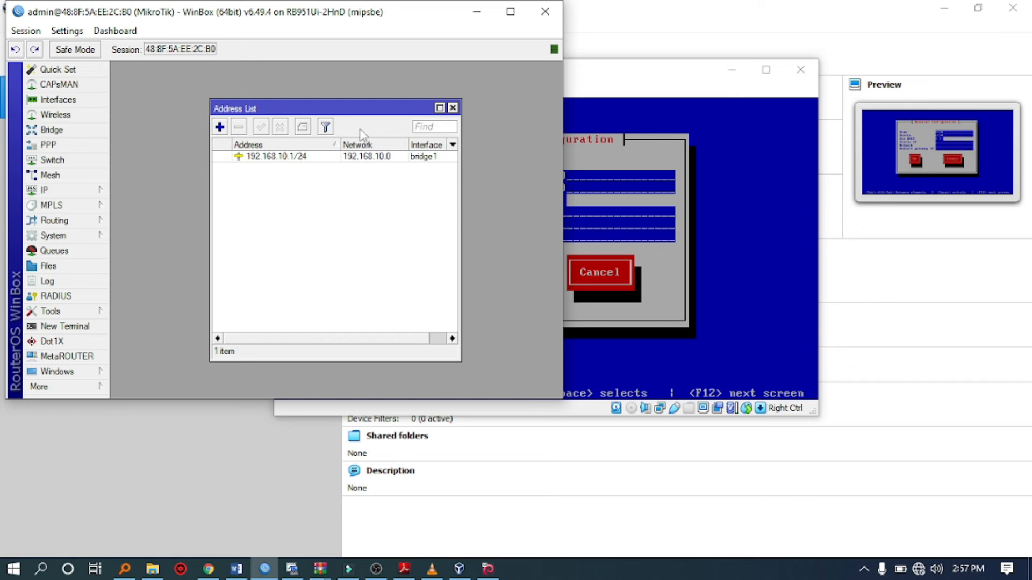
{"action": "left_click", "coordinate": [476, 11]}
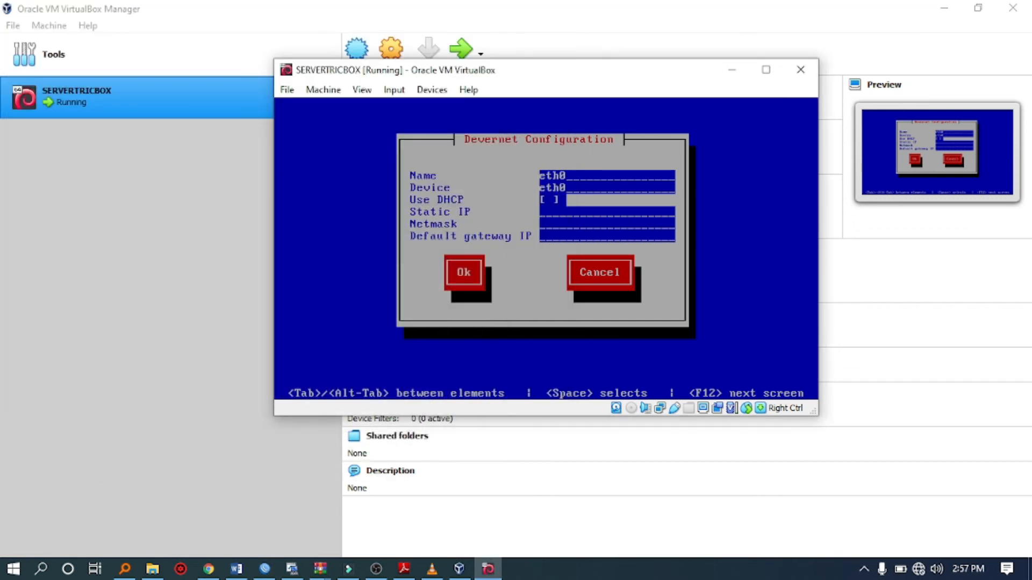
Step: Set eth0's static IP to 192.168.10.20, netmask to 255.255.255.0 and default gateway to 192.168.10.1, and accept the device configuration
{"action": "type", "text": "19"}
{"action": "type", "text": "2.168.10.20"}
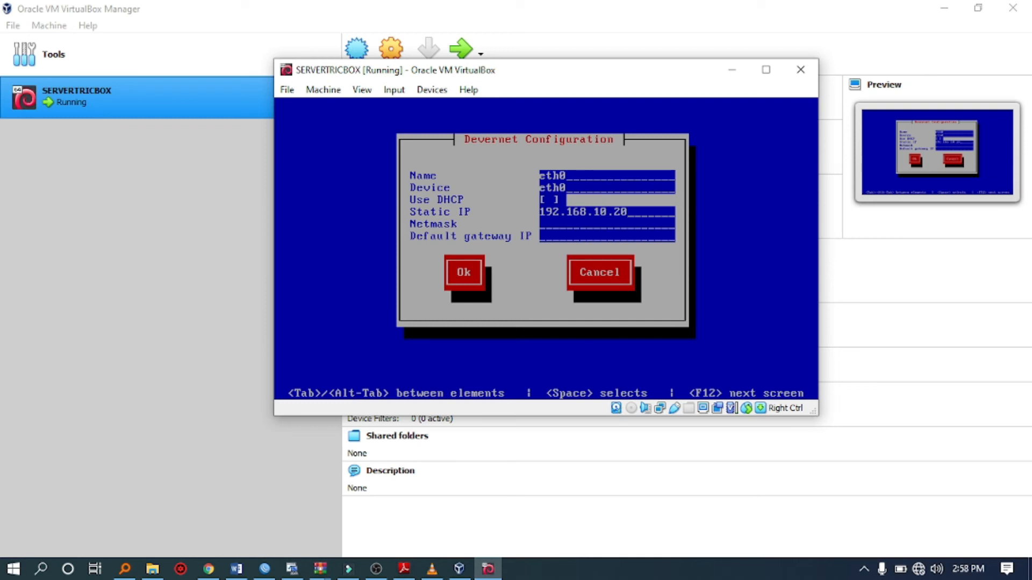
{"action": "type", "text": "255.255.255"}
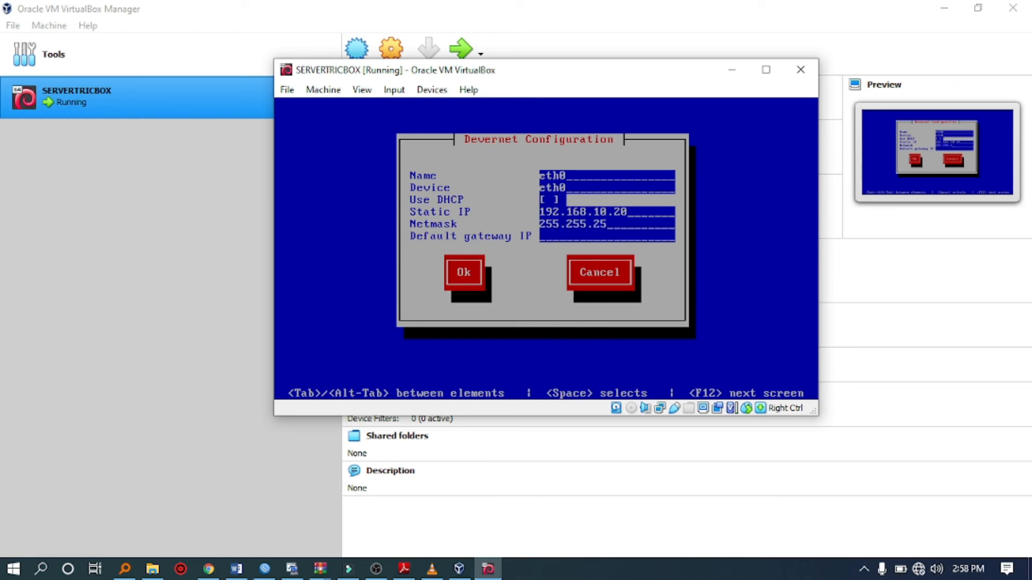
{"action": "type", "text": ".0"}
{"action": "type", "text": "192.16"}
{"action": "type", "text": "8."}
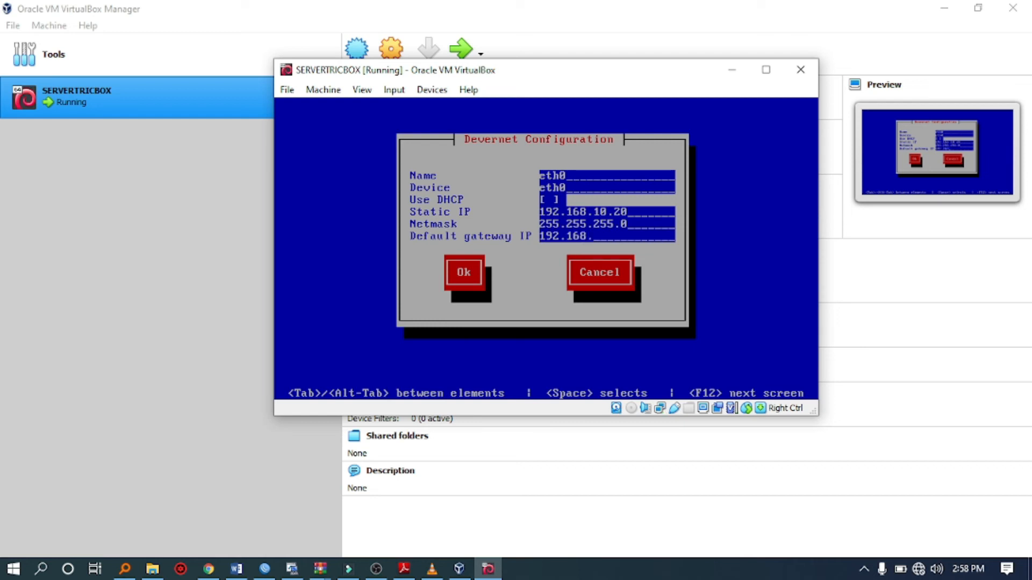
{"action": "type", "text": "10.1"}
{"action": "key", "text": "Tab"}
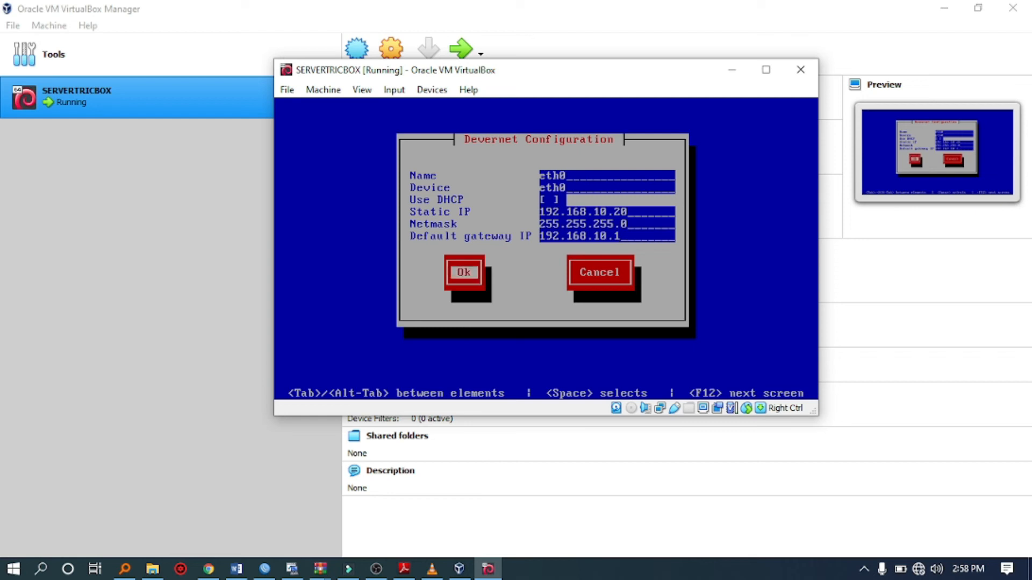
{"action": "key", "text": "Return"}
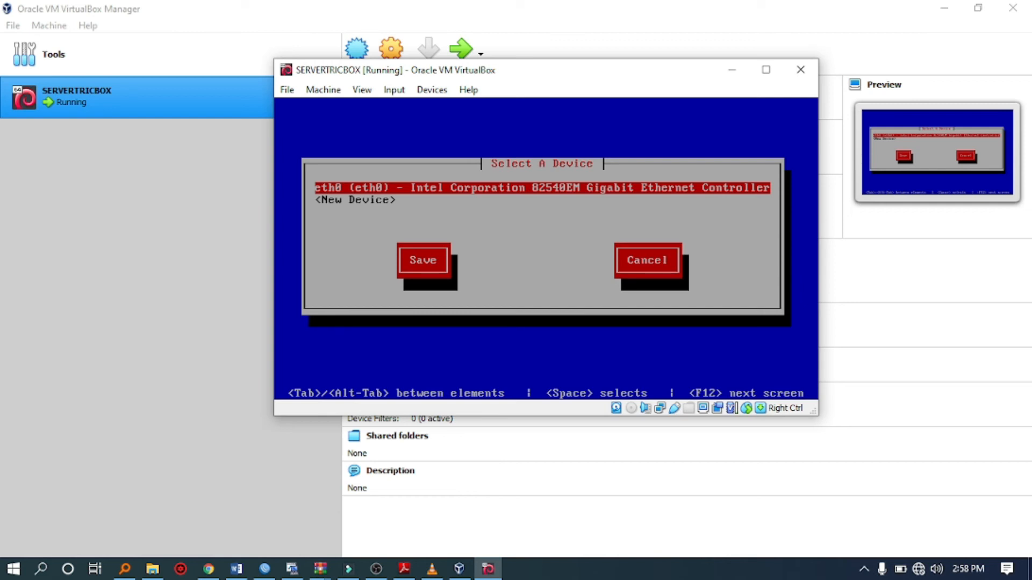
Step: Save the eth0 device settings and exit the network configuration utility with its changes saved
{"action": "key", "text": "Tab"}
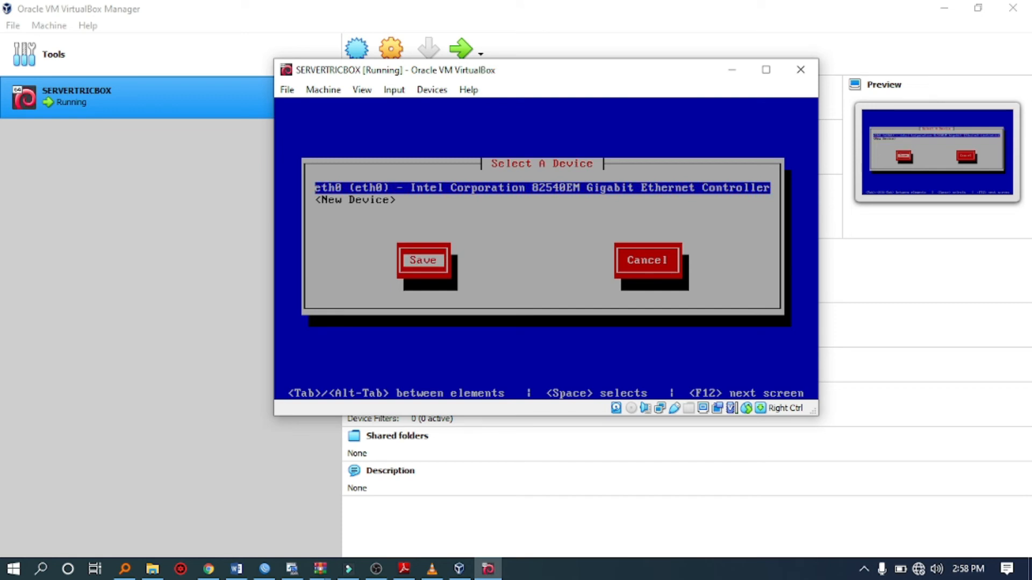
{"action": "key", "text": "Return"}
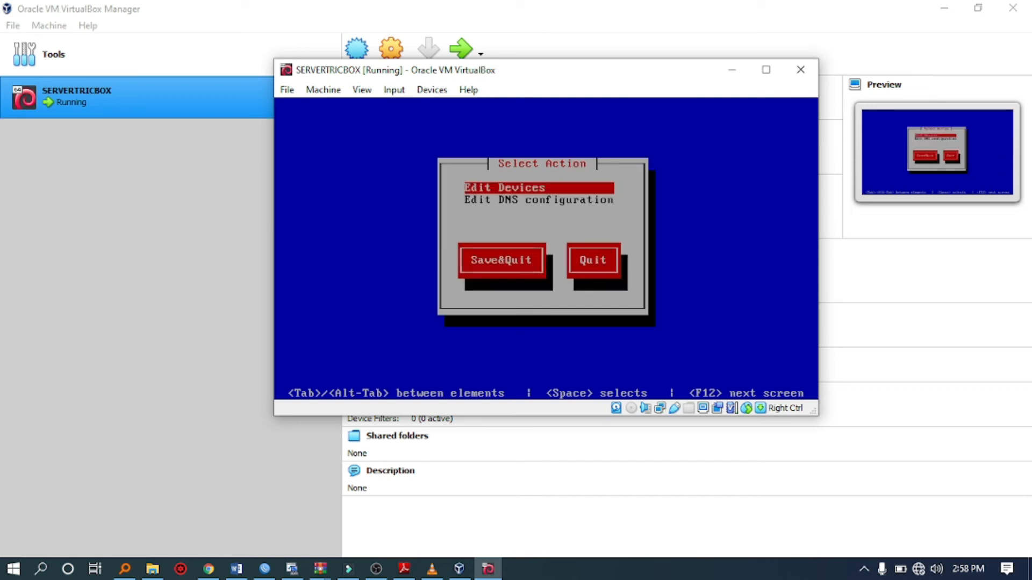
{"action": "key", "text": "Tab"}
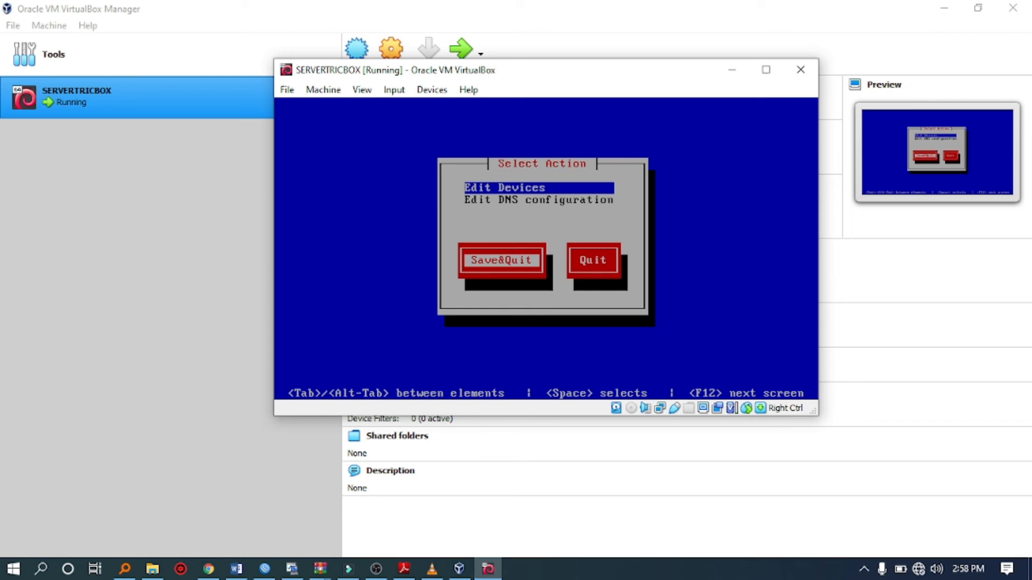
{"action": "key", "text": "Return"}
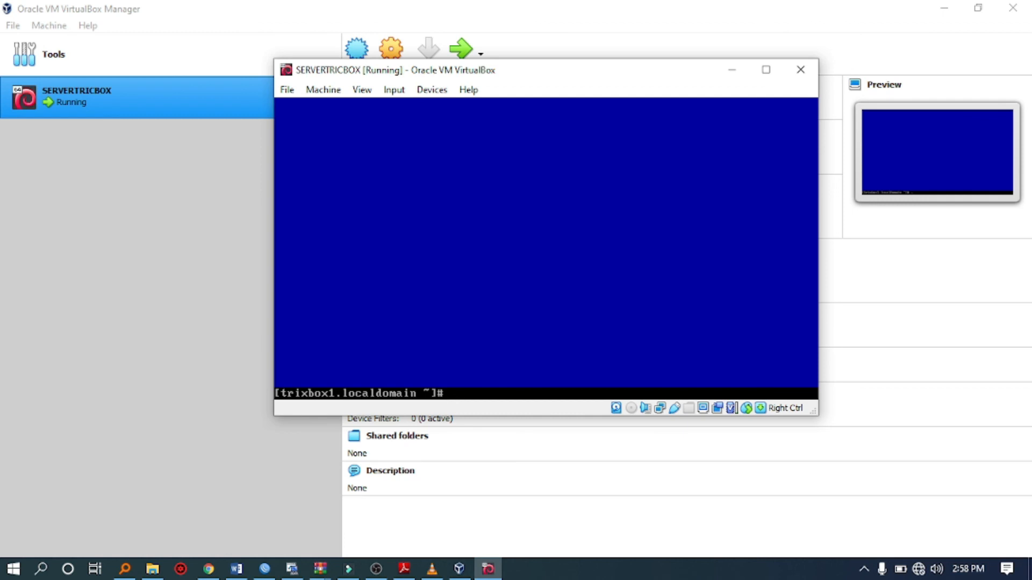
Step: Reboot the trixbox server from the console and boot the trixbox-base (2.6.18-164.11.1.el5) entry
{"action": "type", "text": "roo"}
{"action": "key", "text": "BackSpace"}
{"action": "key", "text": "BackSpace"}
{"action": "type", "text": "eboot"}
{"action": "key", "text": "Return"}
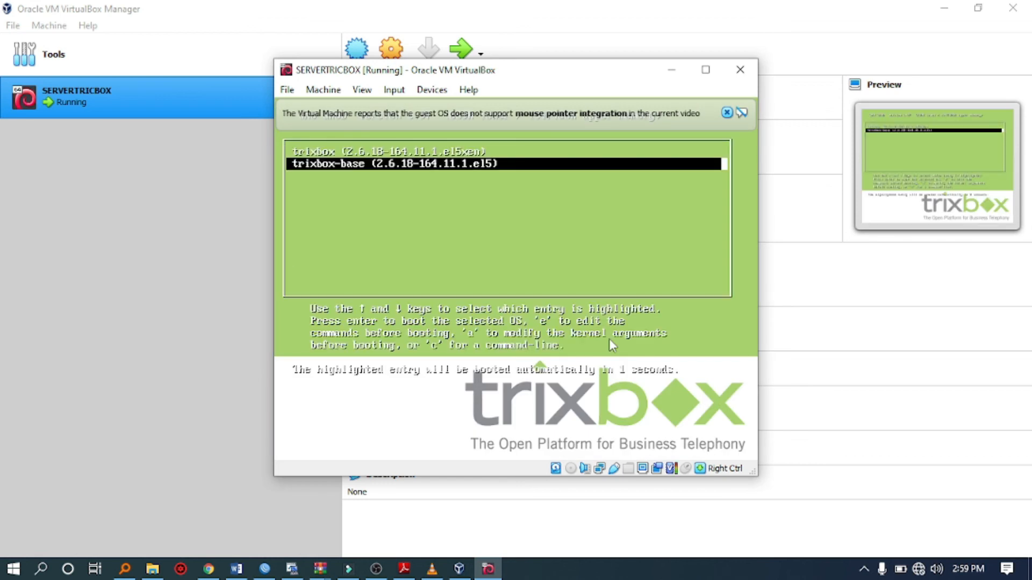
{"action": "key", "text": "Return"}
Step: Minimize the WinBox, SERVERTRICBOX and VirtualBox Manager windows to reveal the Windows desktop
{"action": "left_click", "coordinate": [780, 182]}
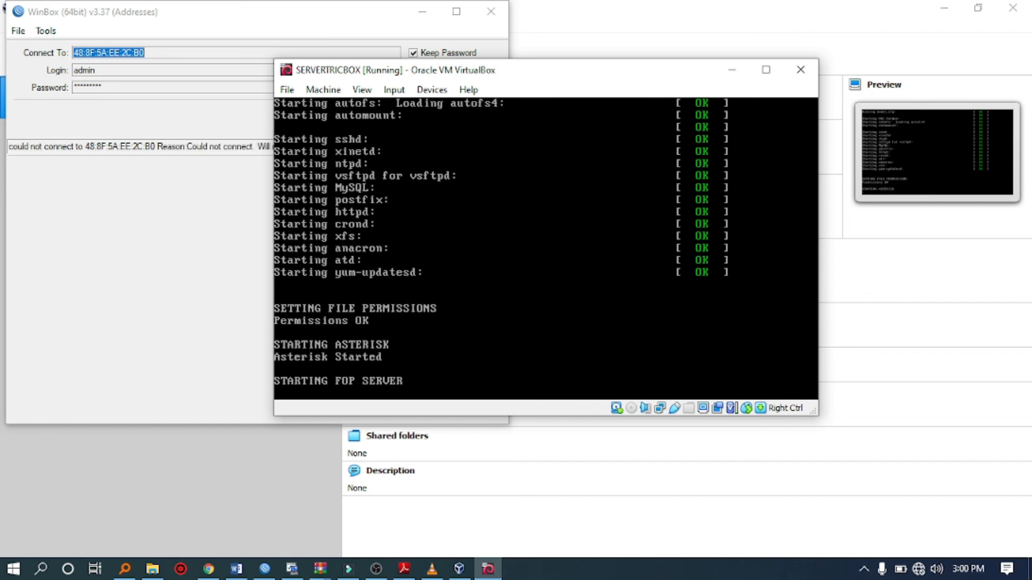
{"action": "left_click", "coordinate": [422, 12]}
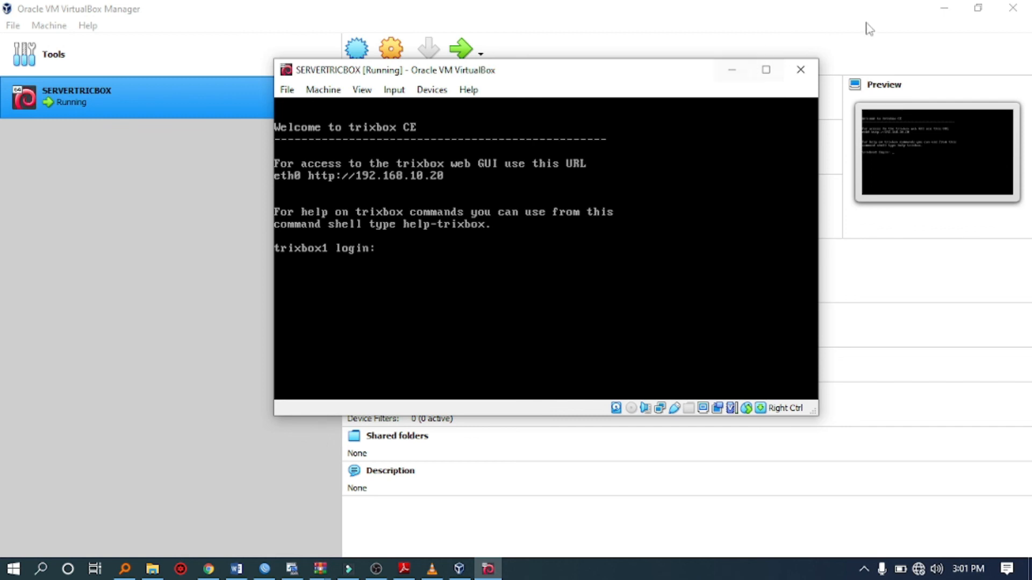
{"action": "left_click", "coordinate": [730, 69]}
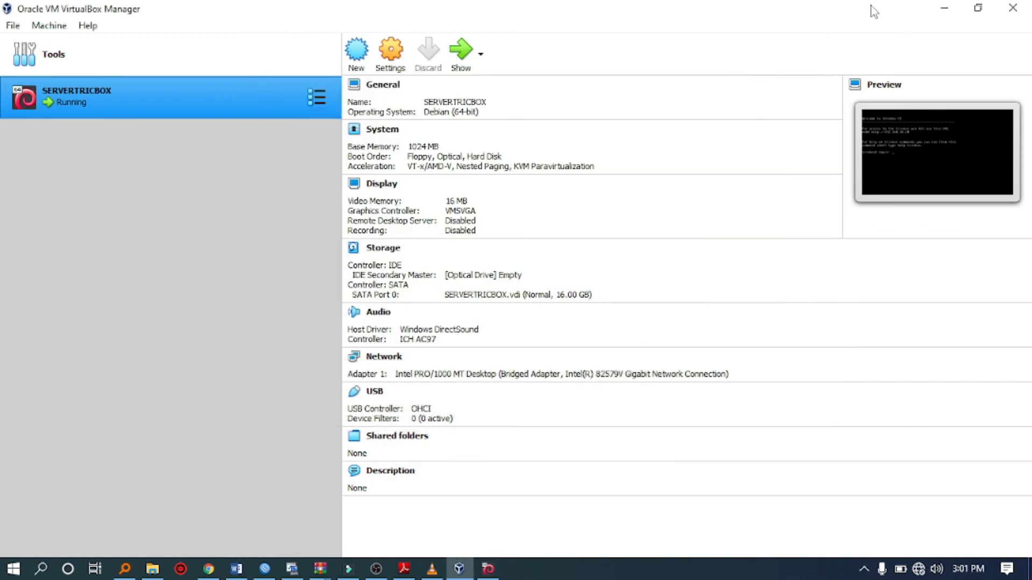
{"action": "left_click", "coordinate": [943, 7]}
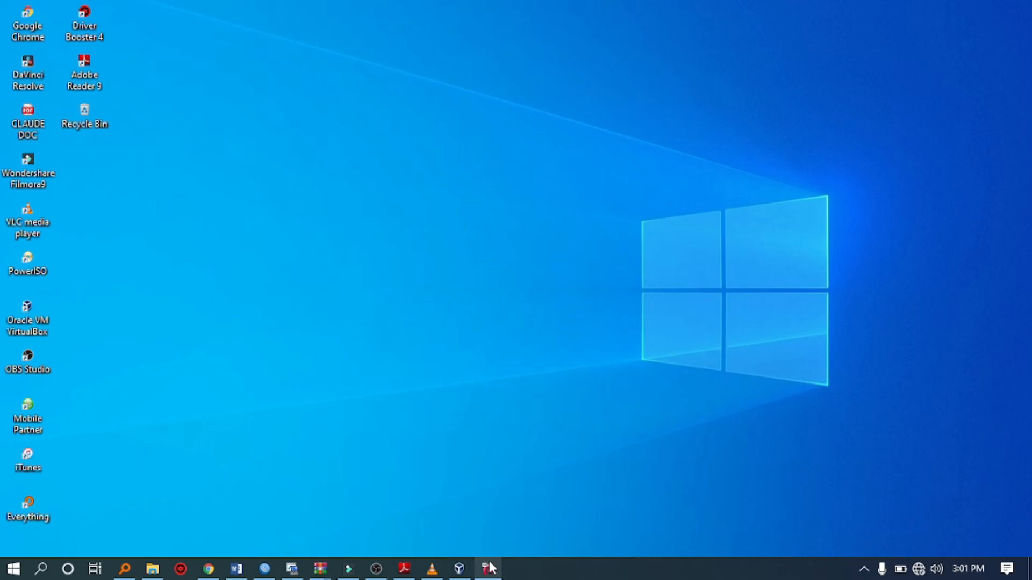